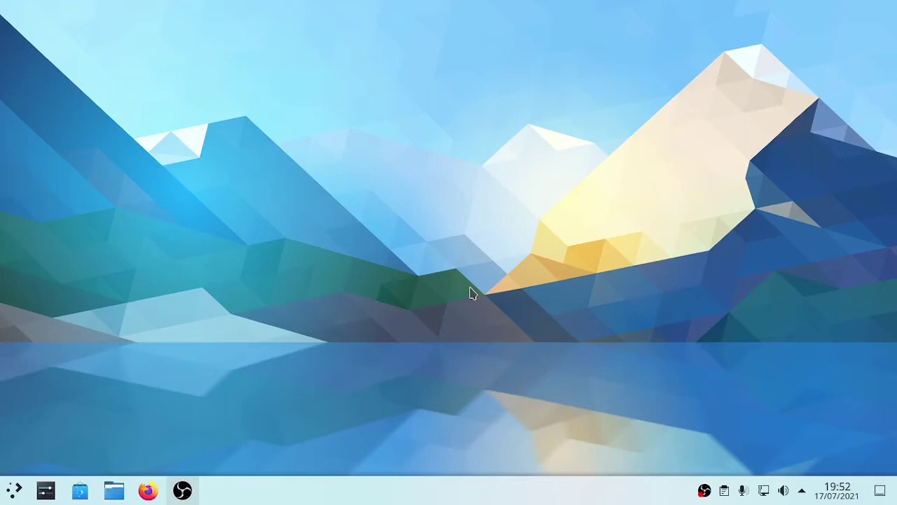
Launch Discover from the Application Launcher's Favoritos, opening its Em destaque page.
left_click(6, 493)
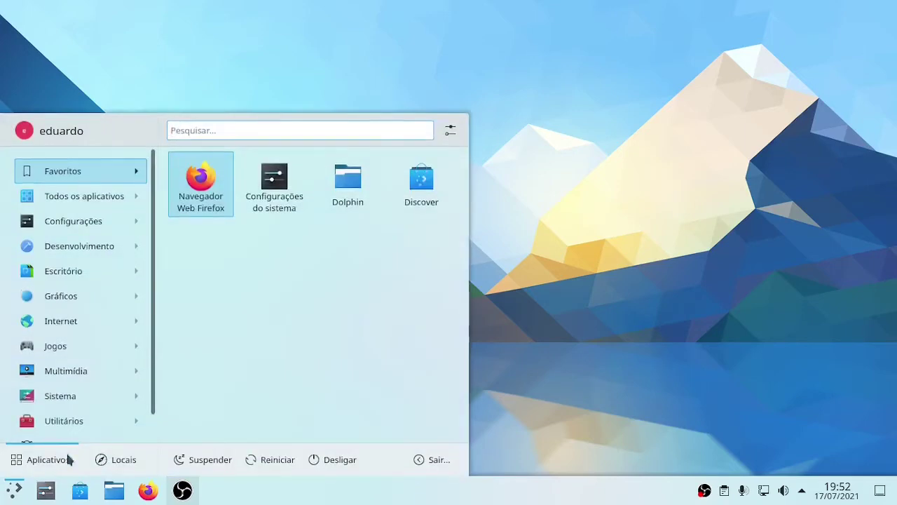
mouse_move(56, 326)
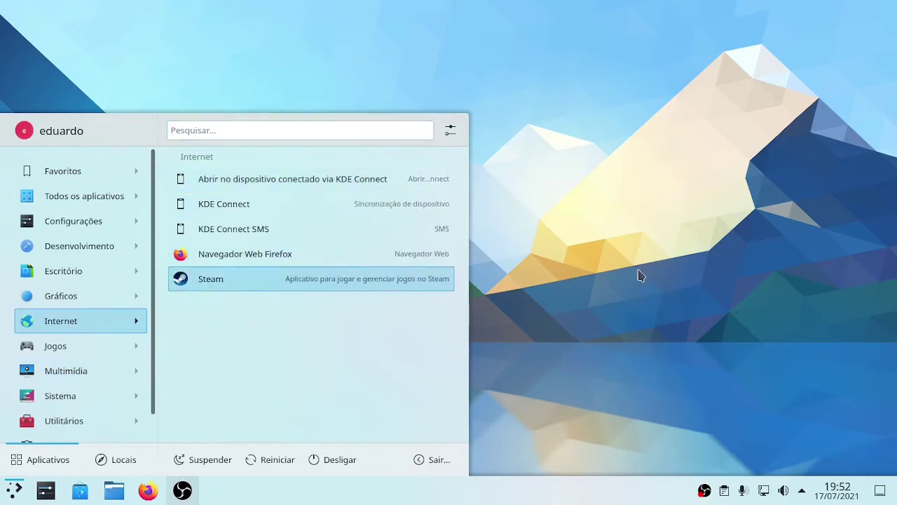
mouse_move(129, 432)
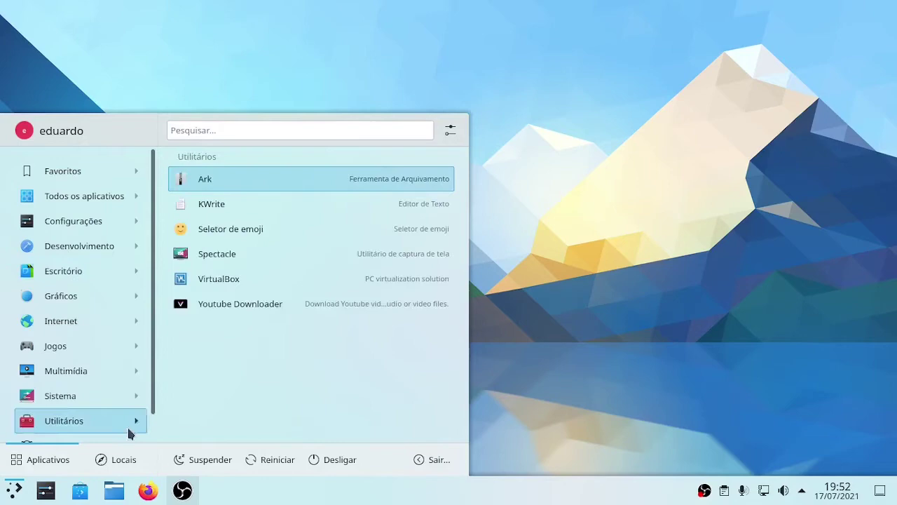
left_click(81, 492)
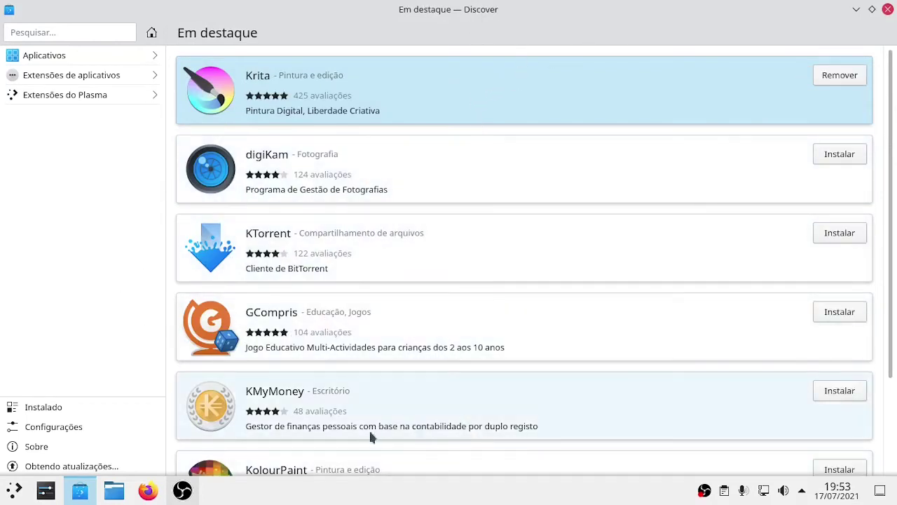
right_click(461, 483)
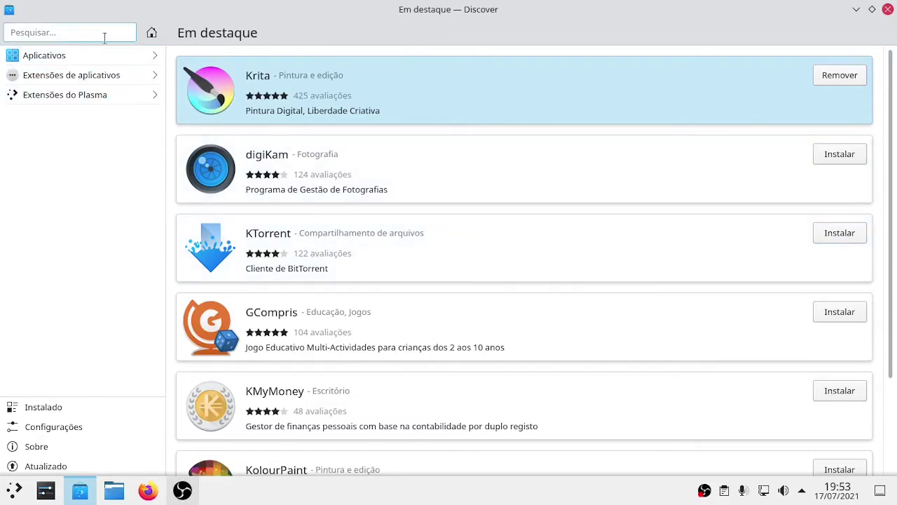
type("hbfdsbid")
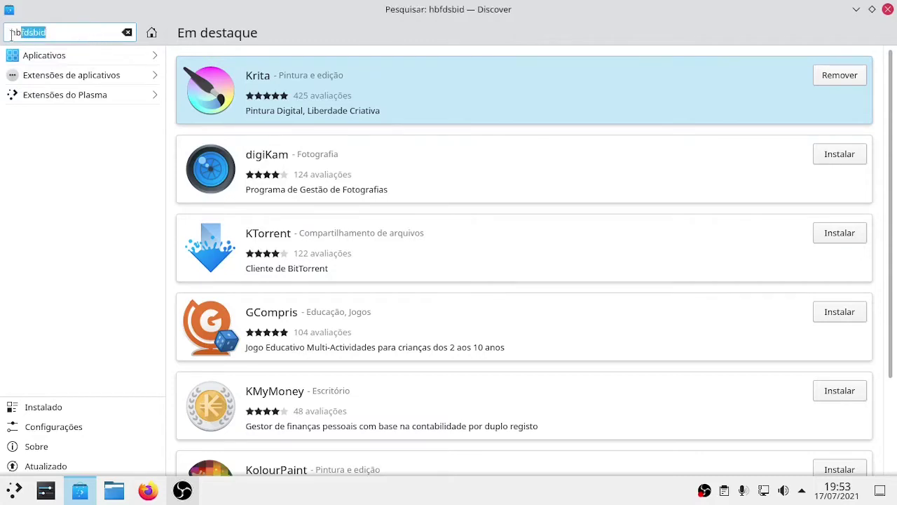
left_click_drag(27, 28, 9, 32)
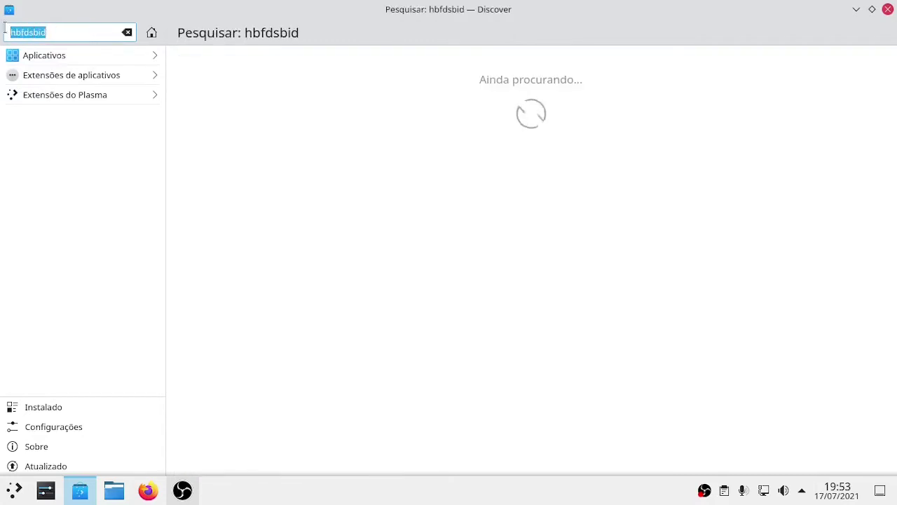
left_click(44, 31)
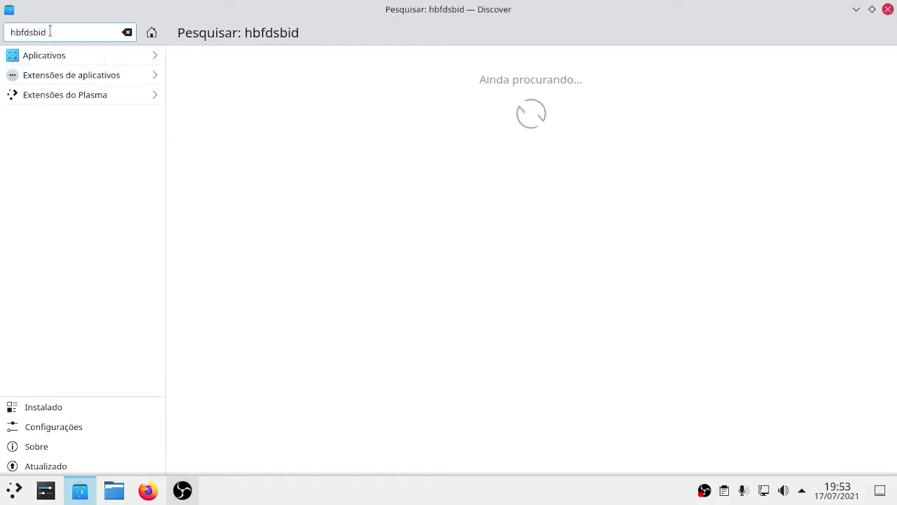
left_click_drag(46, 32, 7, 33)
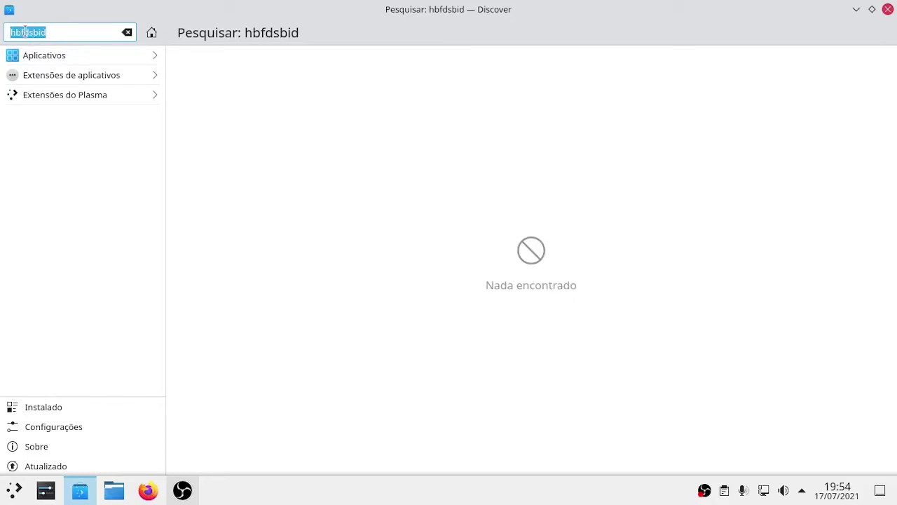
key("BackSpace")
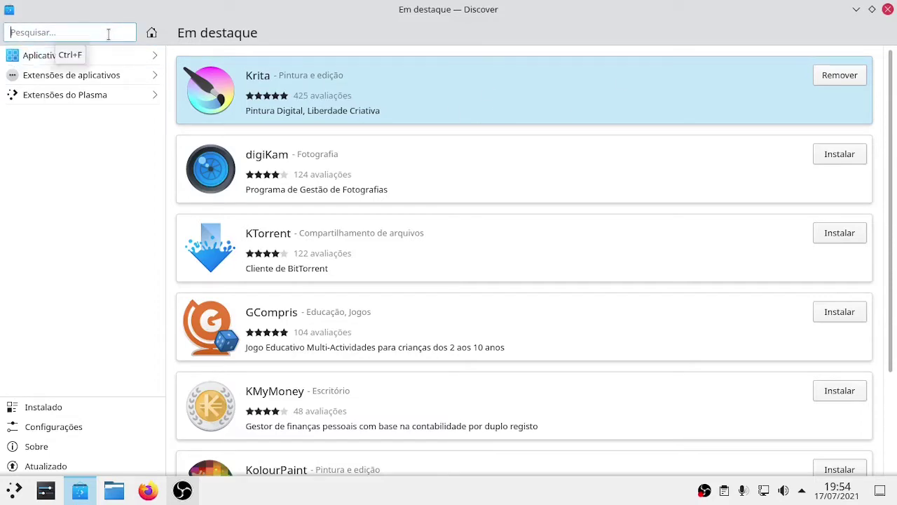
Search Discover for 'mailspring' and install Mailspring from Snap.
left_click(108, 34)
type("mil")
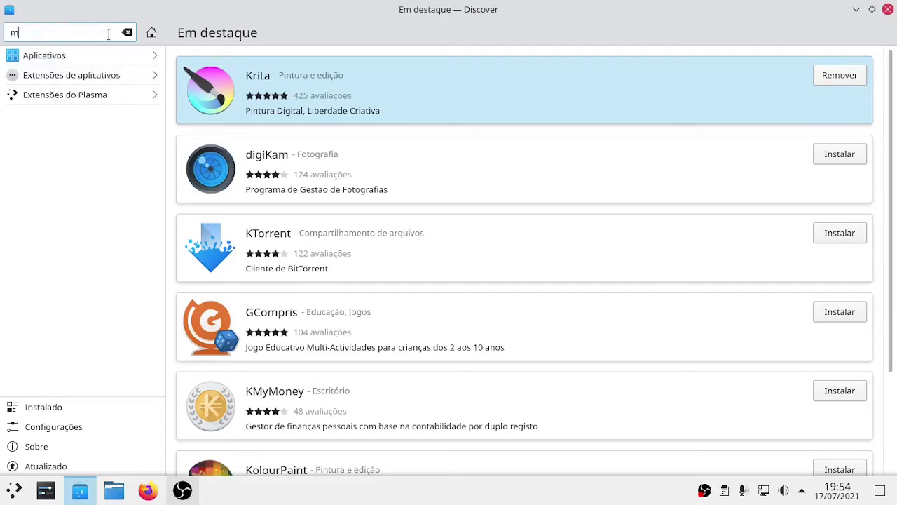
key("BackSpace")
key("BackSpace")
type("ailspring")
key("Return")
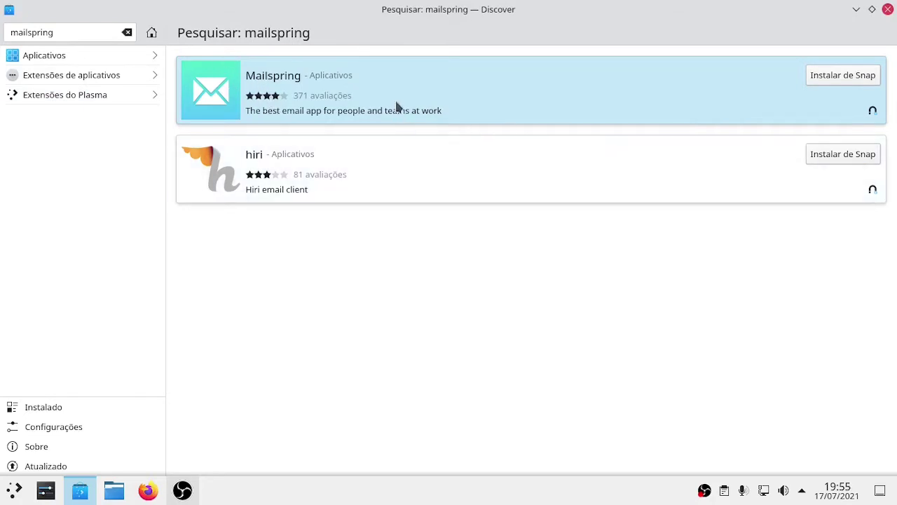
left_click(821, 76)
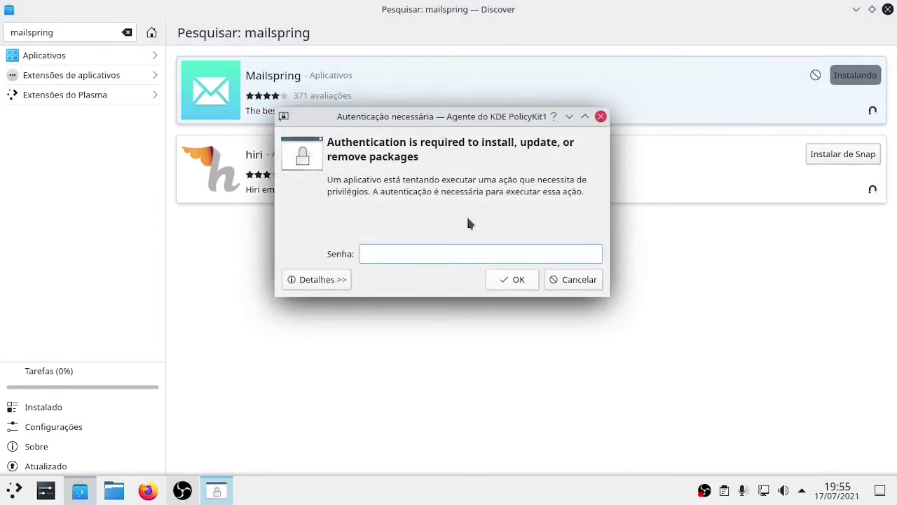
Authorize the Mailspring install with the account password, then switch to Firefox.
type("********")
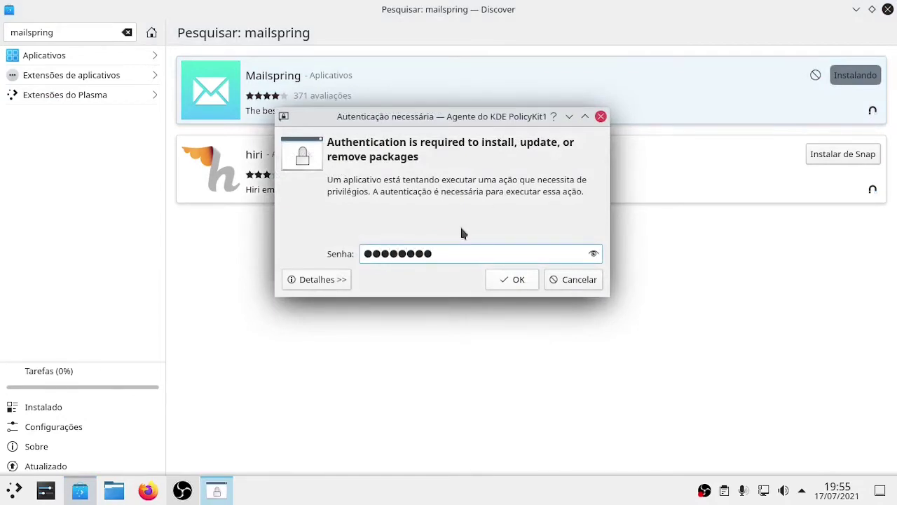
key("Return")
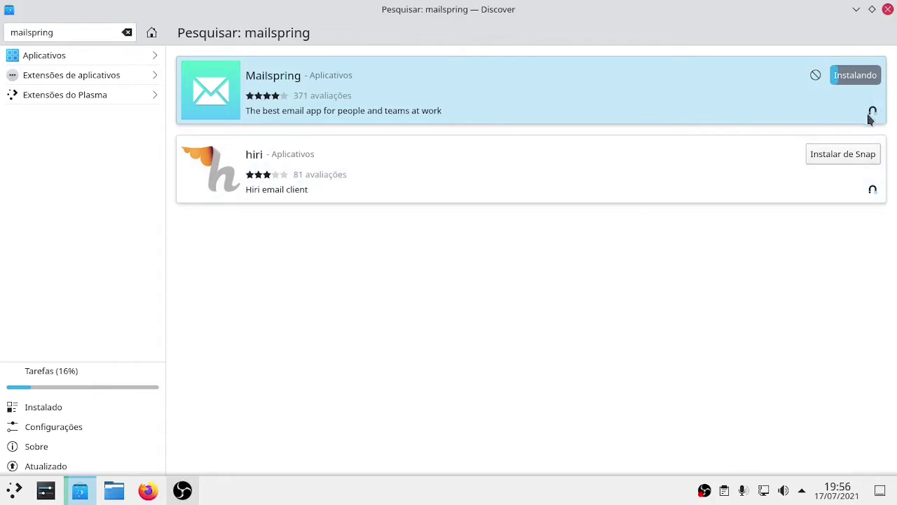
left_click(144, 494)
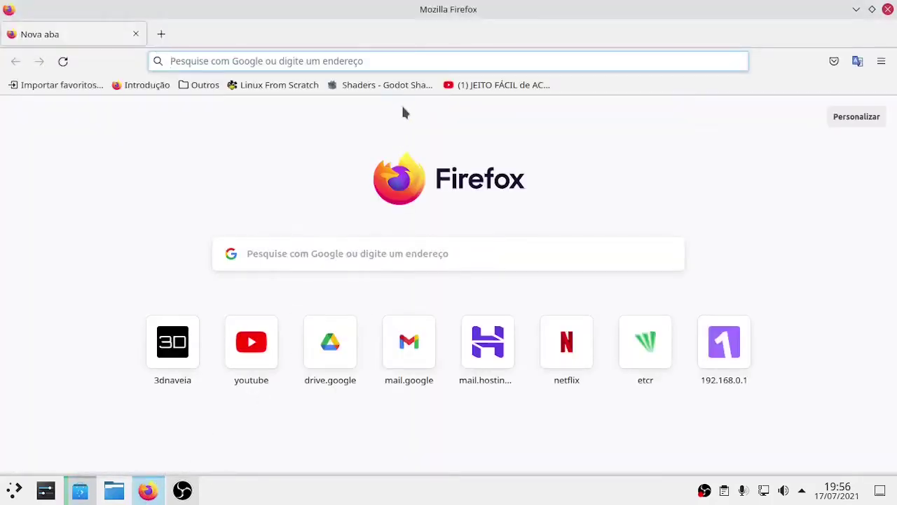
Search Google for 'flathub' from the Firefox address bar.
left_click(414, 61)
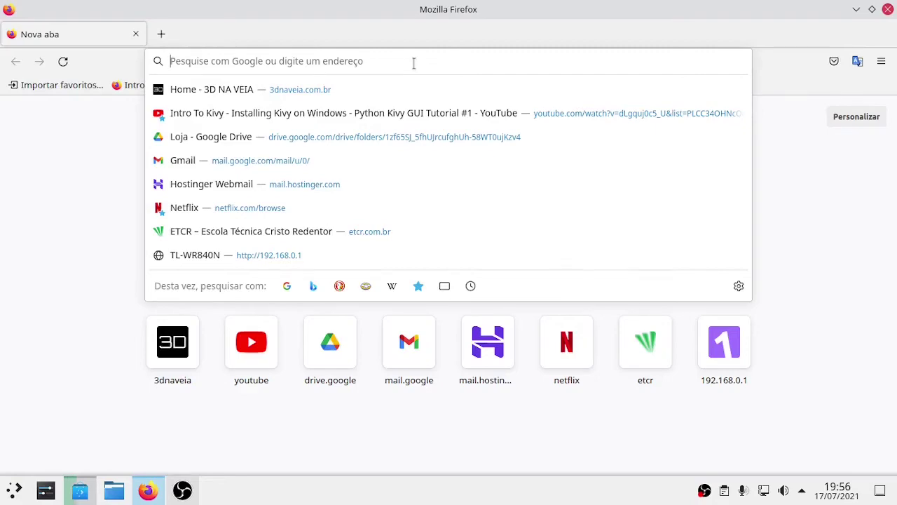
type("f")
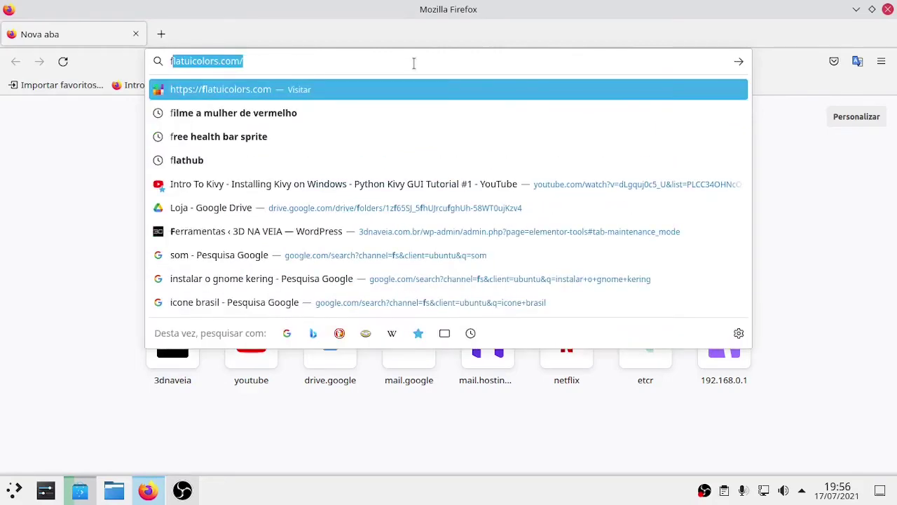
type("lat")
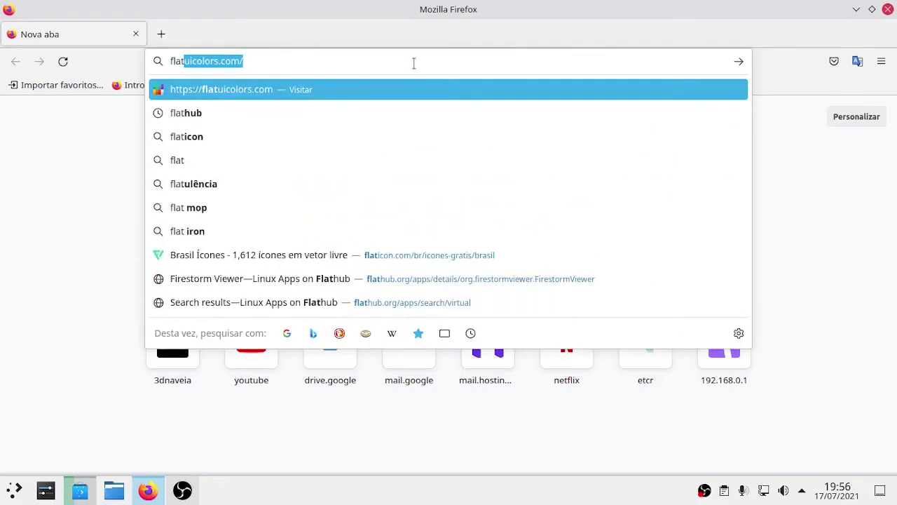
type("hu")
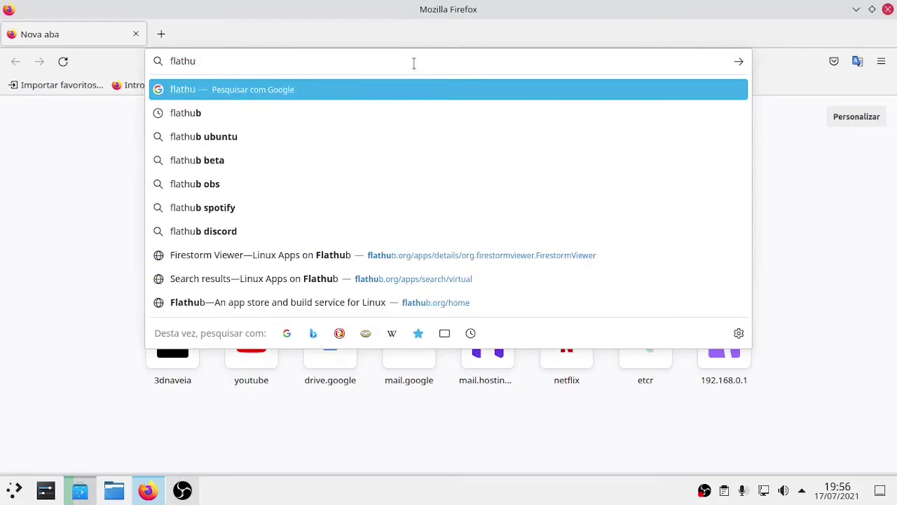
type("b")
key("Return")
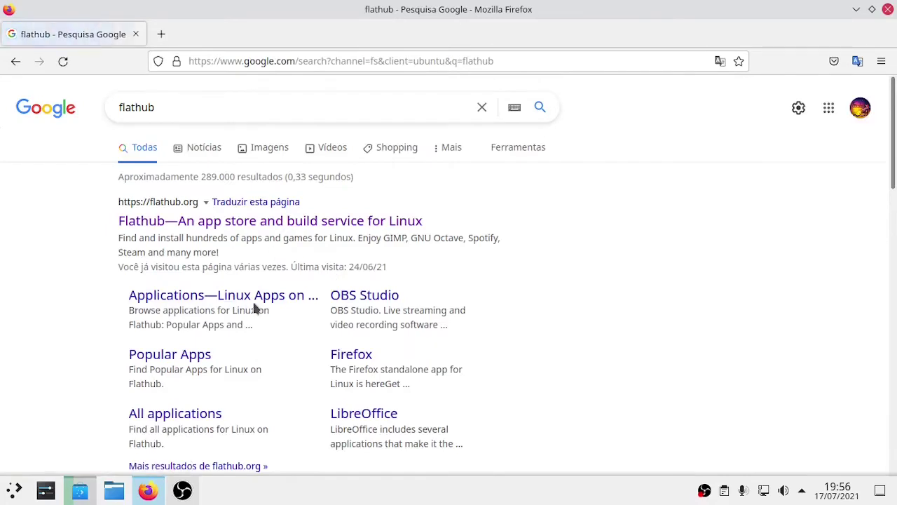
Open the flathub.org result and briefly check Mailspring's install progress in Discover.
left_click(236, 228)
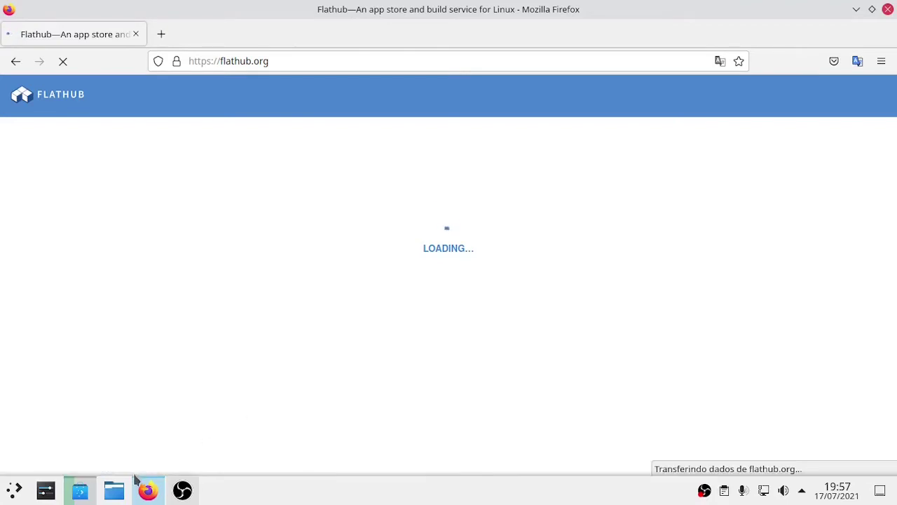
left_click(91, 491)
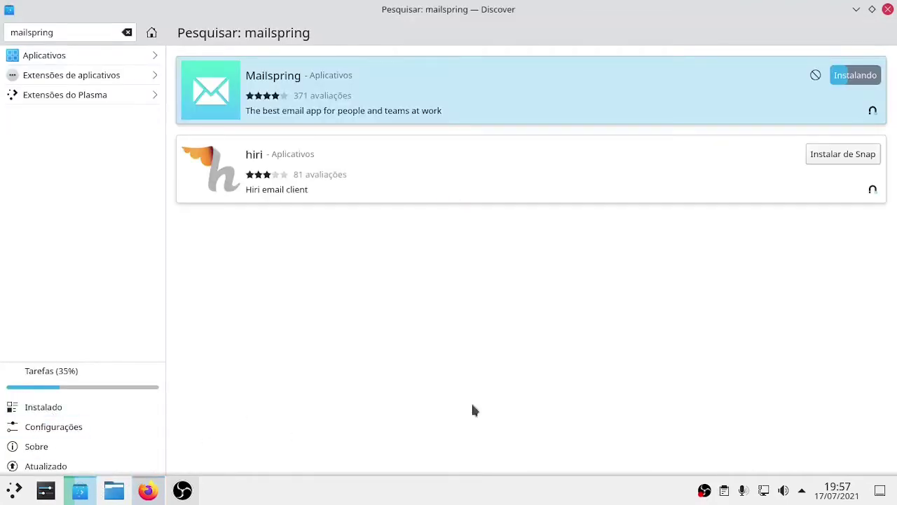
mouse_move(150, 494)
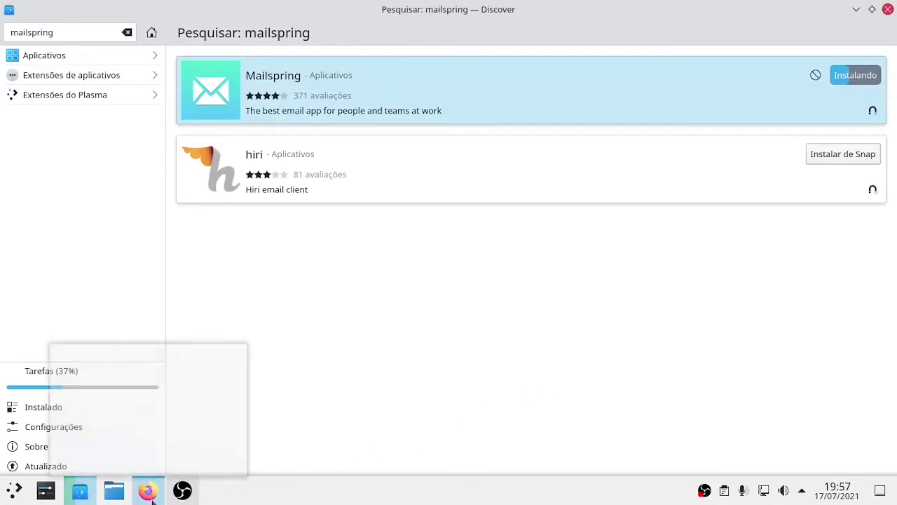
left_click(172, 391)
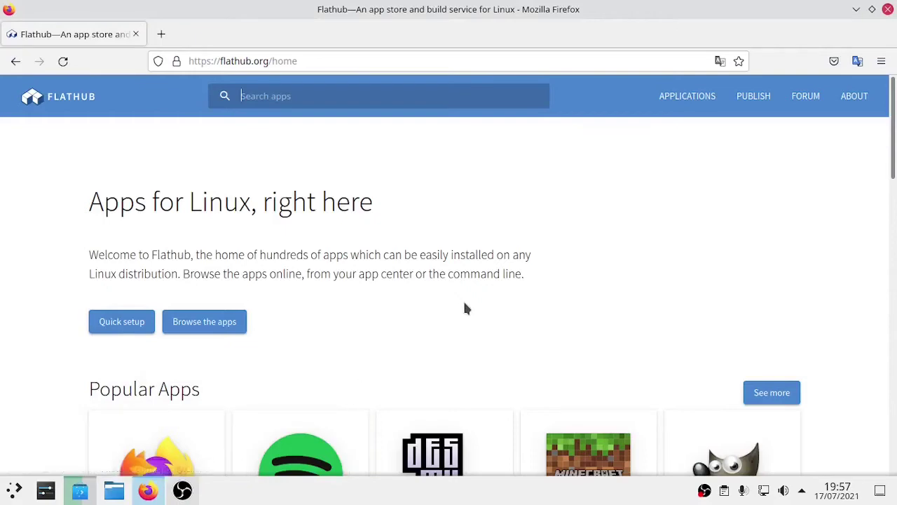
Scroll through Flathub's Popular and New & Updated Apps, then focus its search box.
scroll(465, 307, "down", 2)
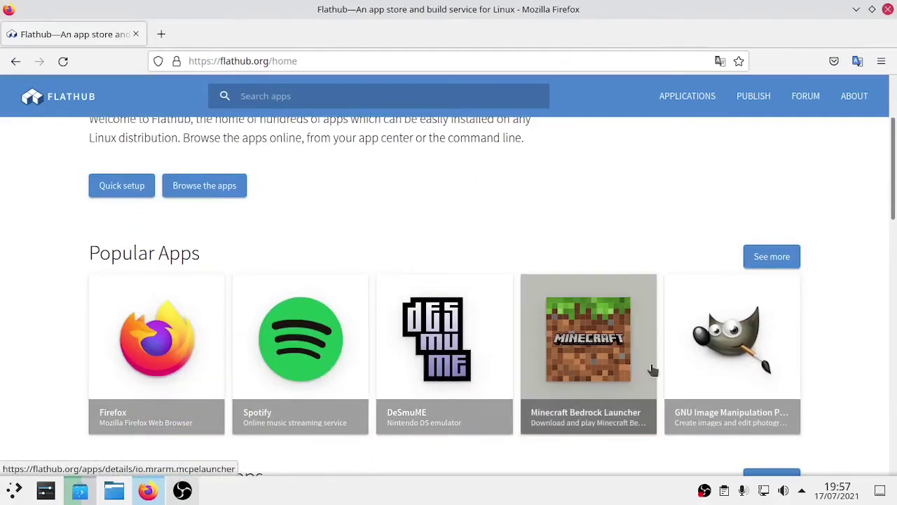
scroll(418, 321, "down", 2)
scroll(419, 321, "down", 1)
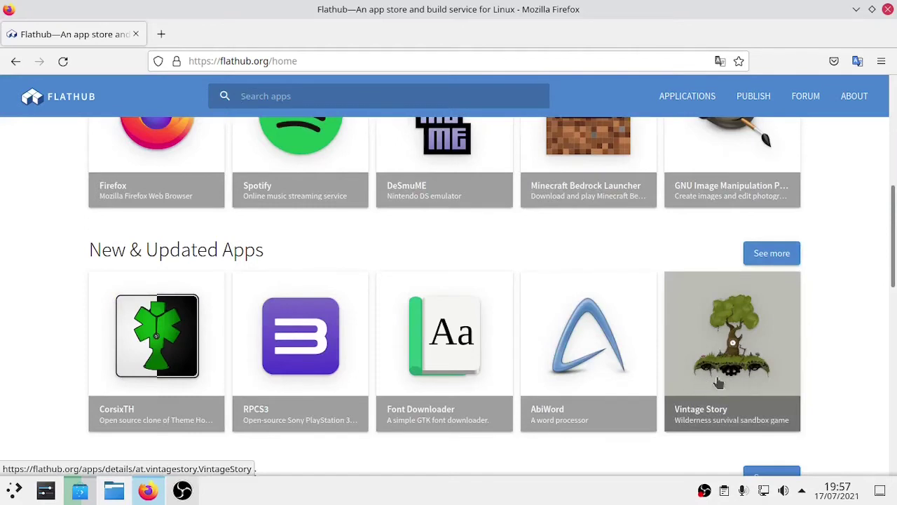
left_click(325, 95)
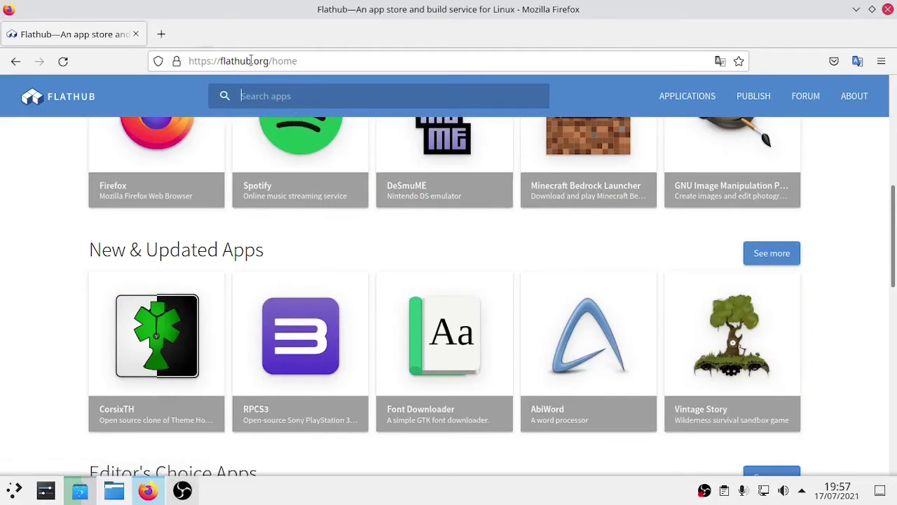
left_click(303, 61)
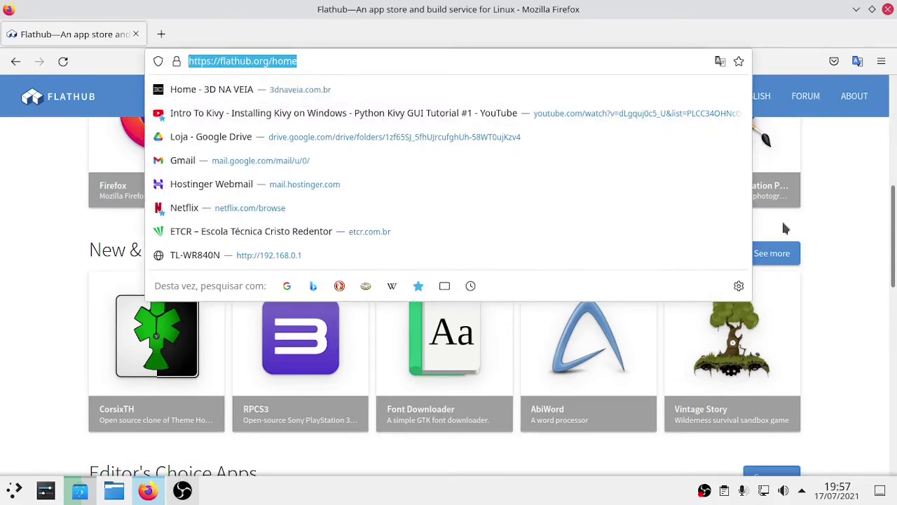
left_click(838, 269)
scroll(745, 244, "up", 5)
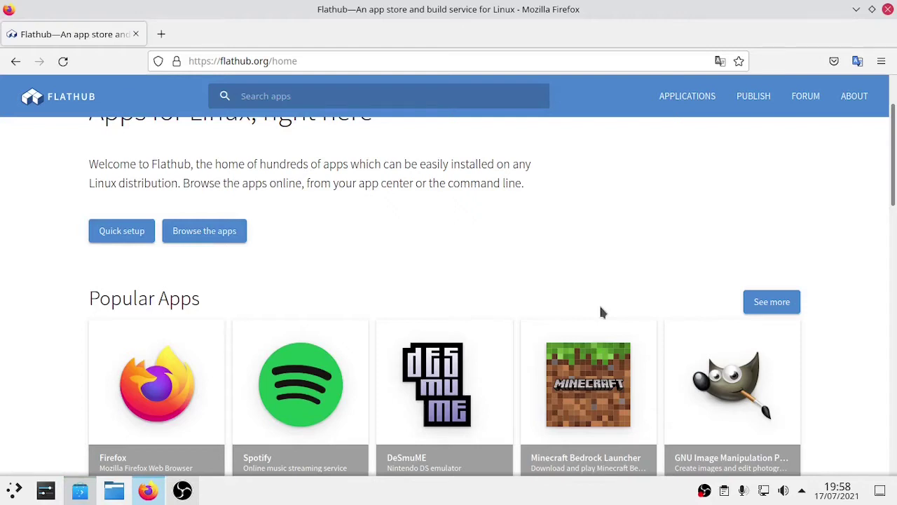
left_click_drag(894, 148, 889, 150)
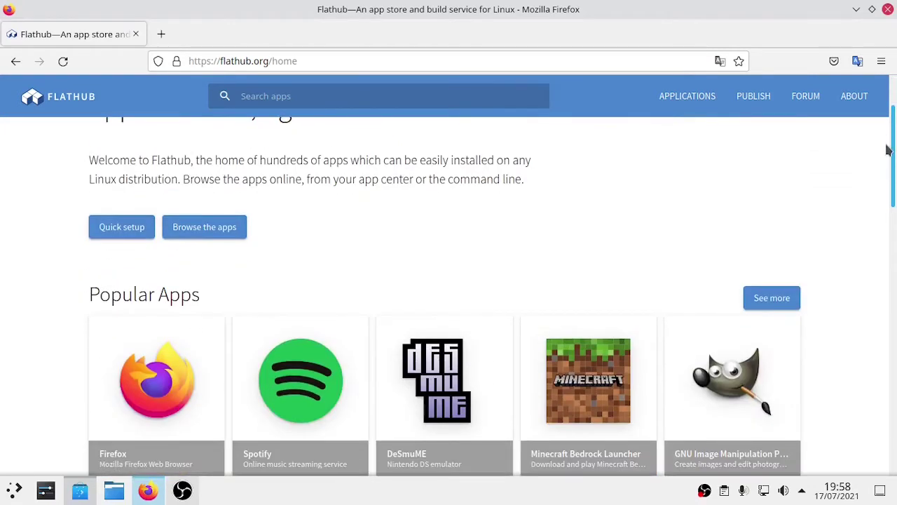
left_click_drag(887, 148, 891, 185)
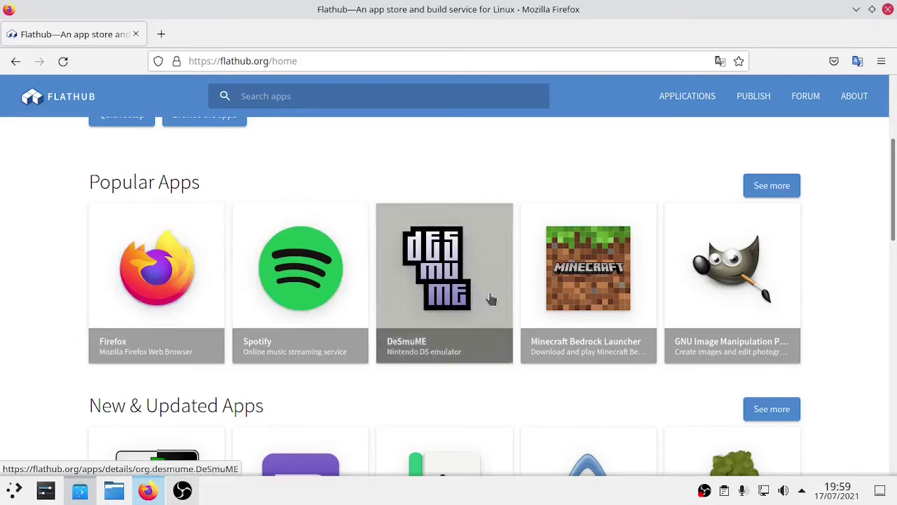
left_click_drag(892, 185, 893, 253)
scroll(501, 243, "up", 4)
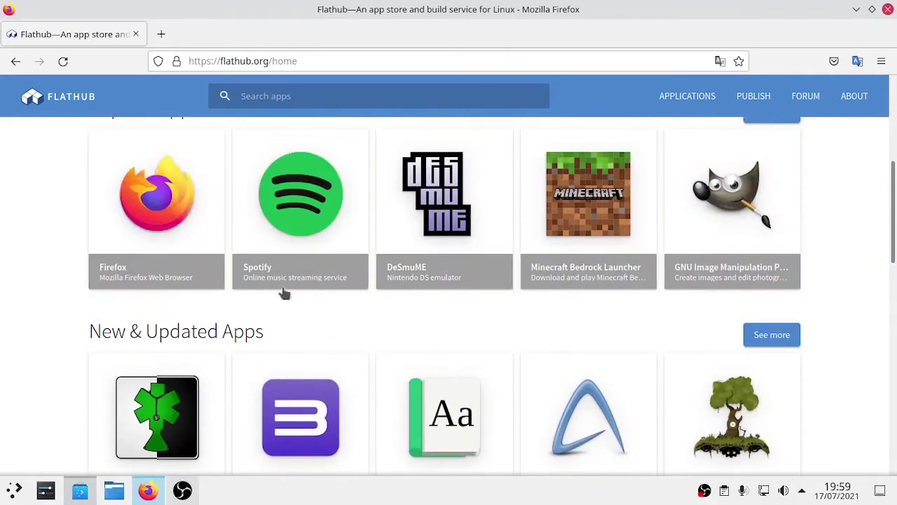
left_click(283, 234)
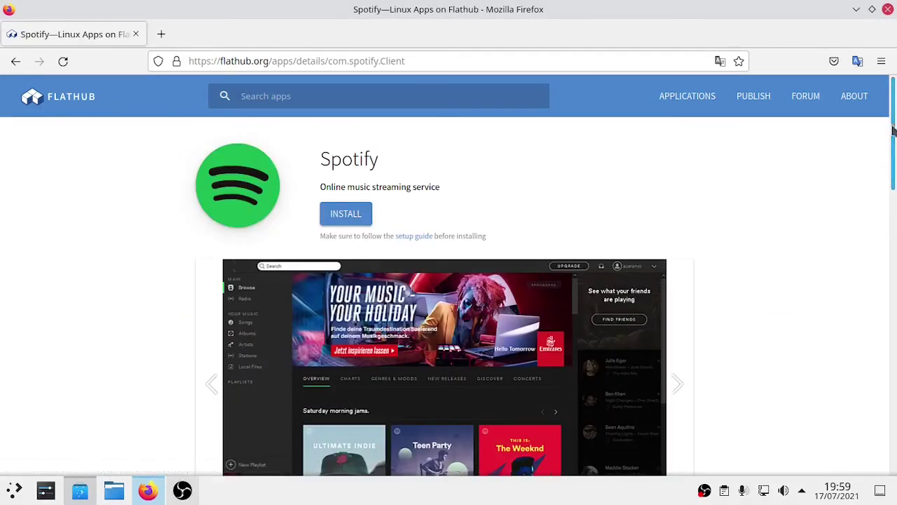
left_click_drag(893, 131, 893, 126)
left_click(72, 102)
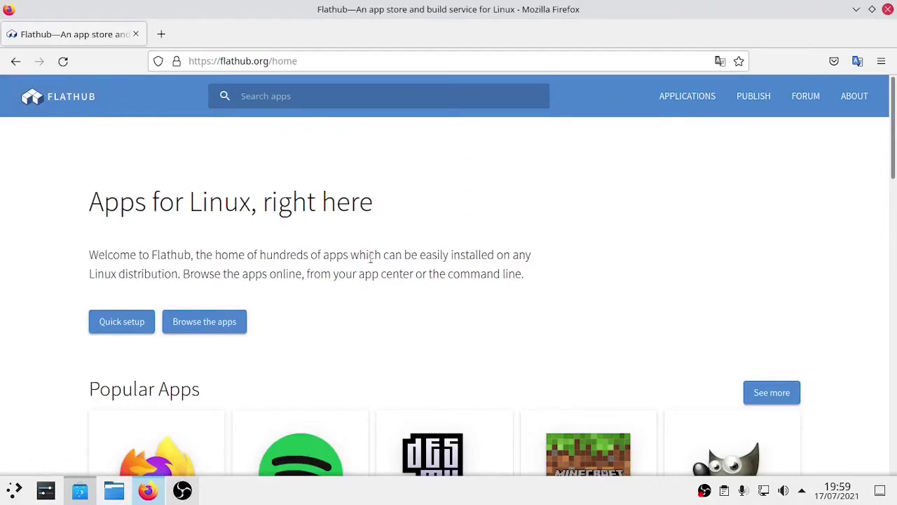
left_click_drag(890, 140, 895, 219)
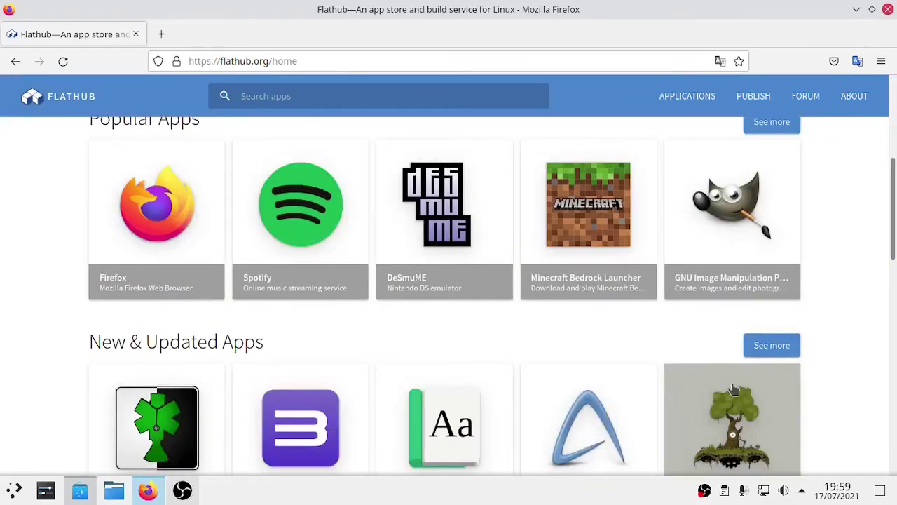
scroll(764, 347, "down", 5)
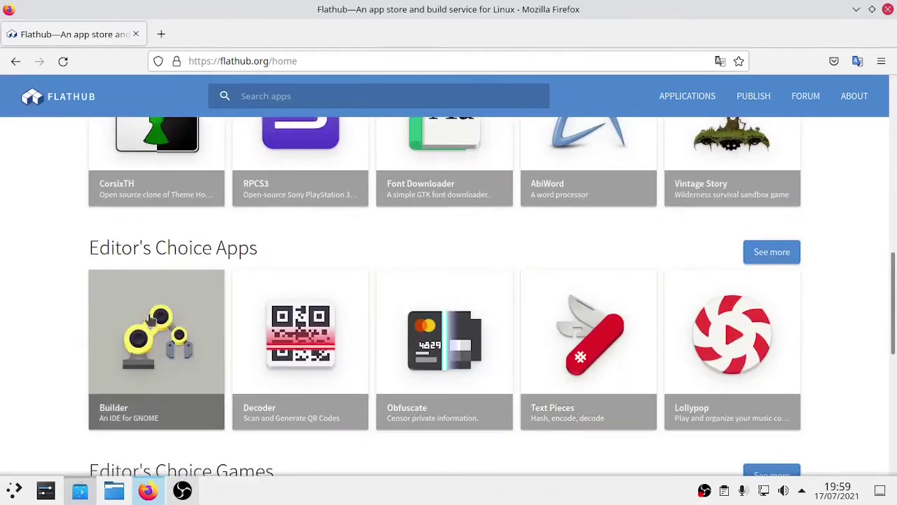
left_click_drag(895, 319, 895, 86)
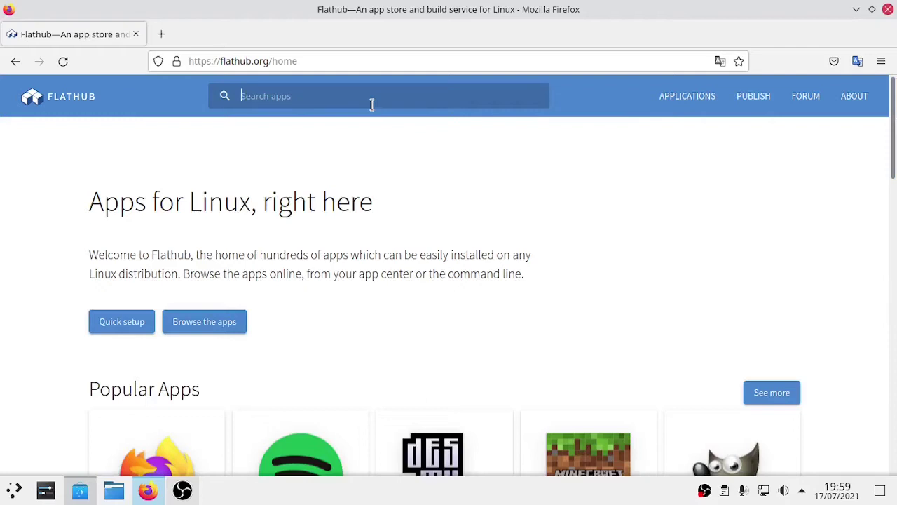
Search Flathub for 'mailspring' and scroll through the 1213 results.
type("mailspring")
key("Return")
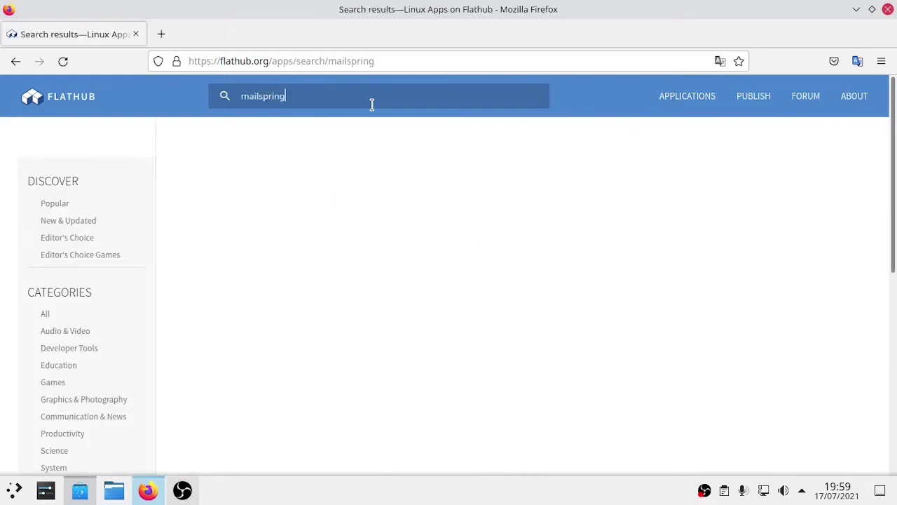
scroll(526, 203, "down", 4)
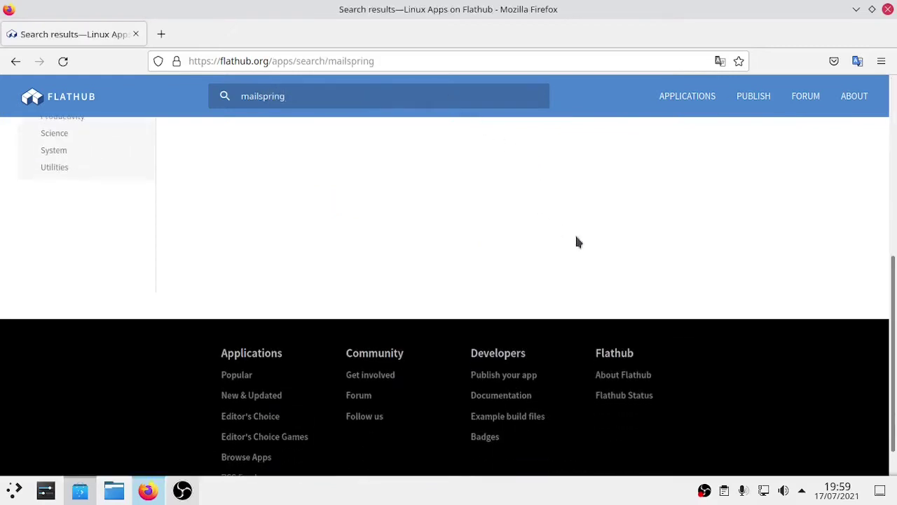
scroll(735, 295, "up", 4)
scroll(784, 315, "up", 1)
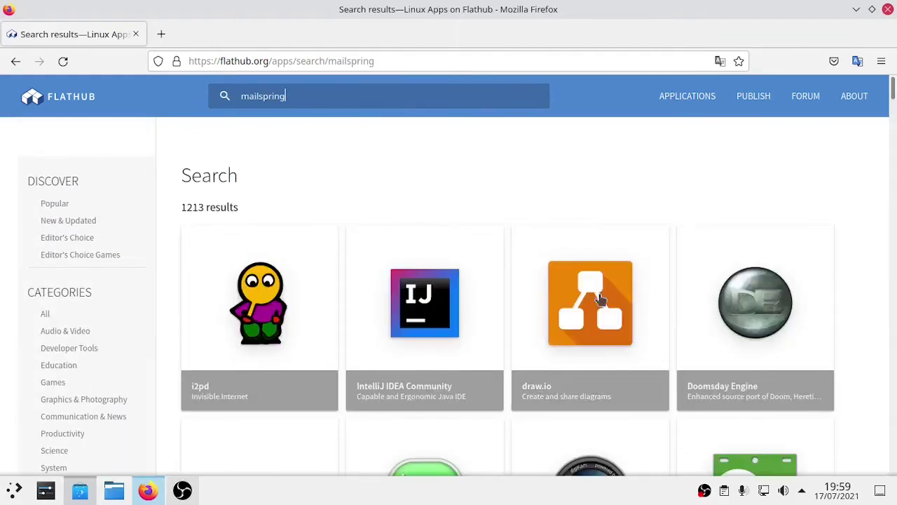
scroll(791, 378, "down", 3)
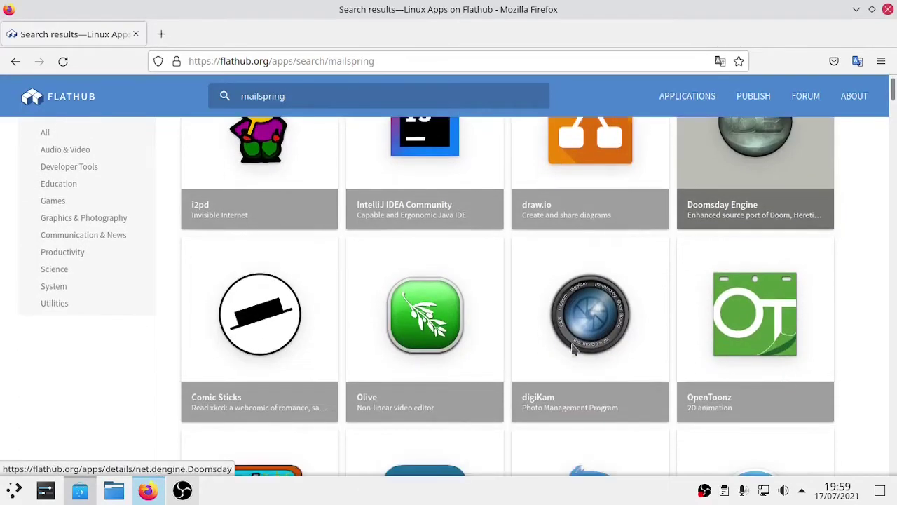
scroll(799, 361, "down", 3)
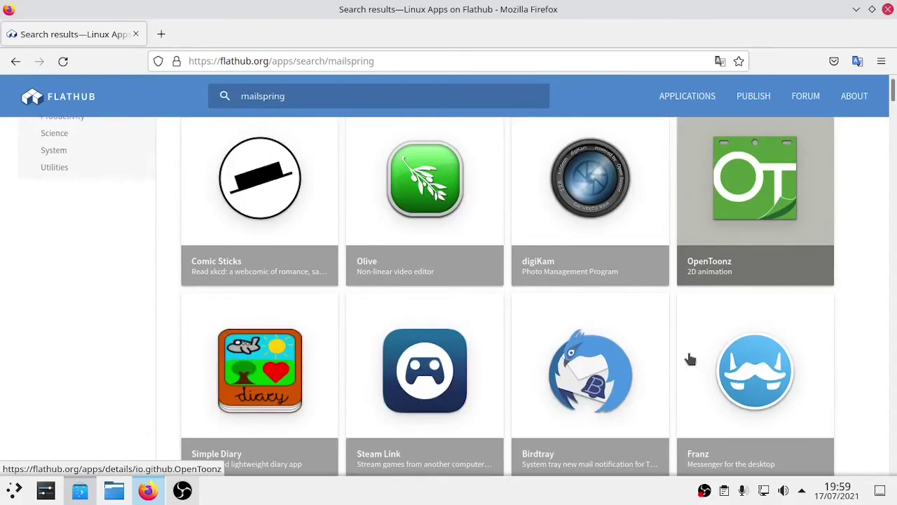
scroll(689, 361, "down", 3)
scroll(540, 340, "down", 2)
scroll(844, 329, "down", 3)
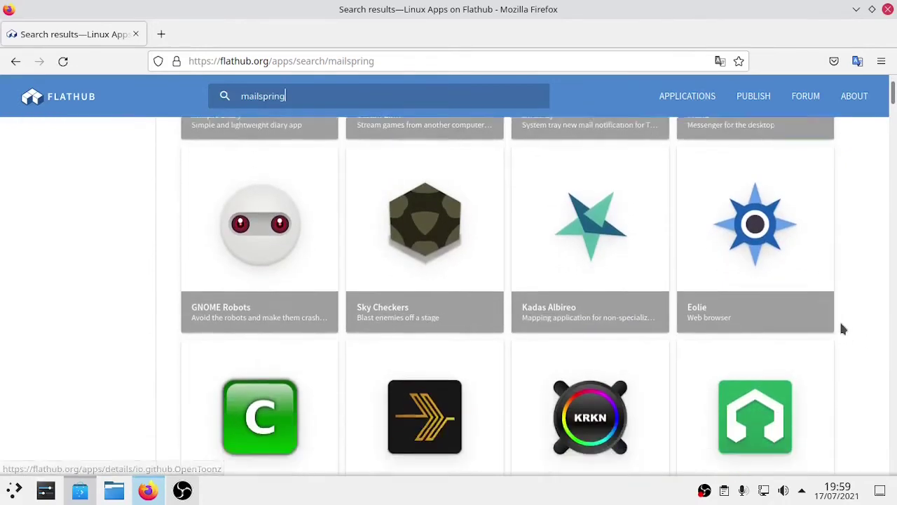
scroll(700, 309, "down", 2)
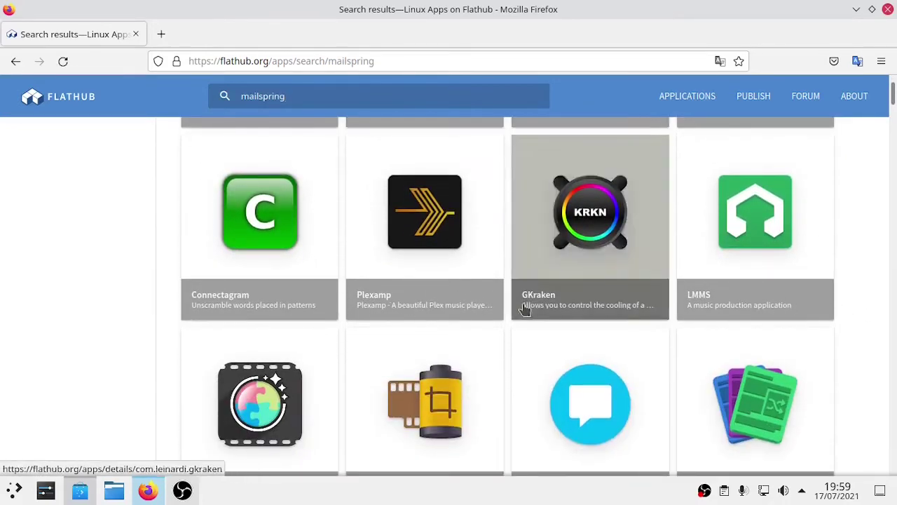
scroll(525, 306, "down", 3)
scroll(313, 387, "down", 3)
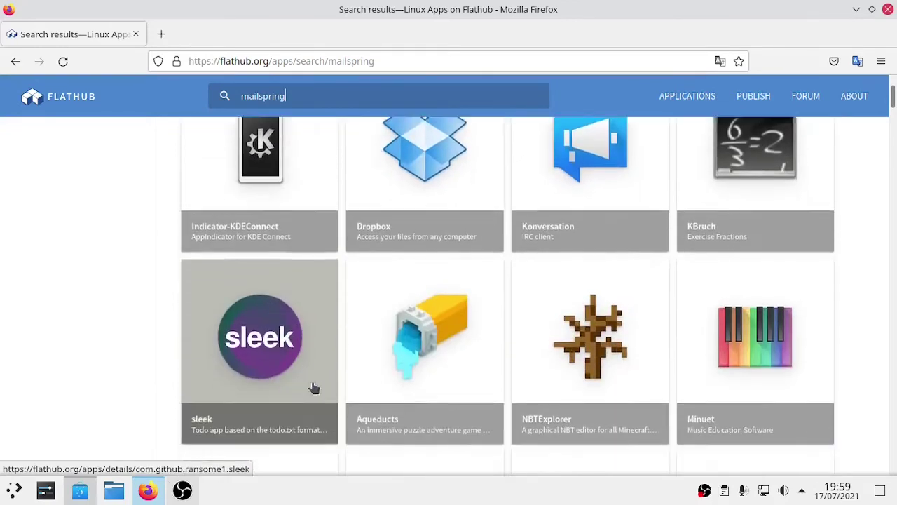
scroll(683, 302, "down", 2)
scroll(684, 302, "down", 2)
scroll(217, 286, "down", 3)
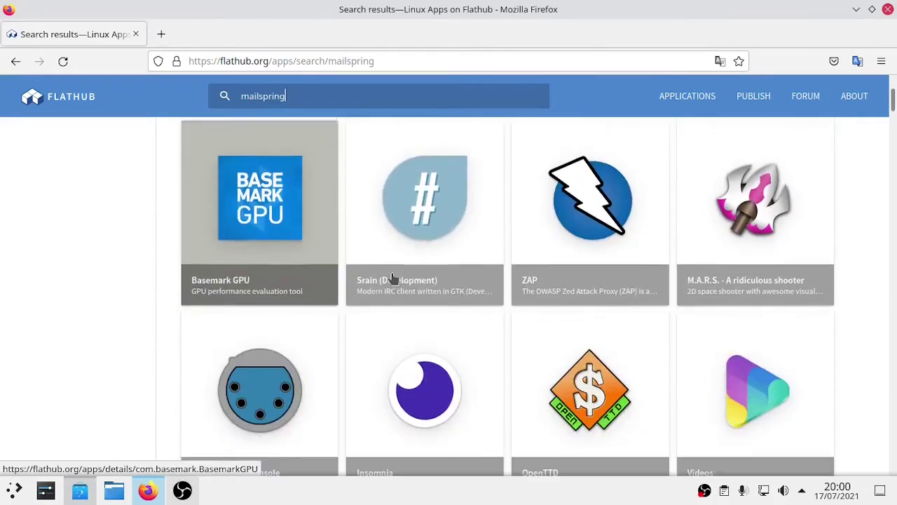
scroll(214, 411, "down", 5)
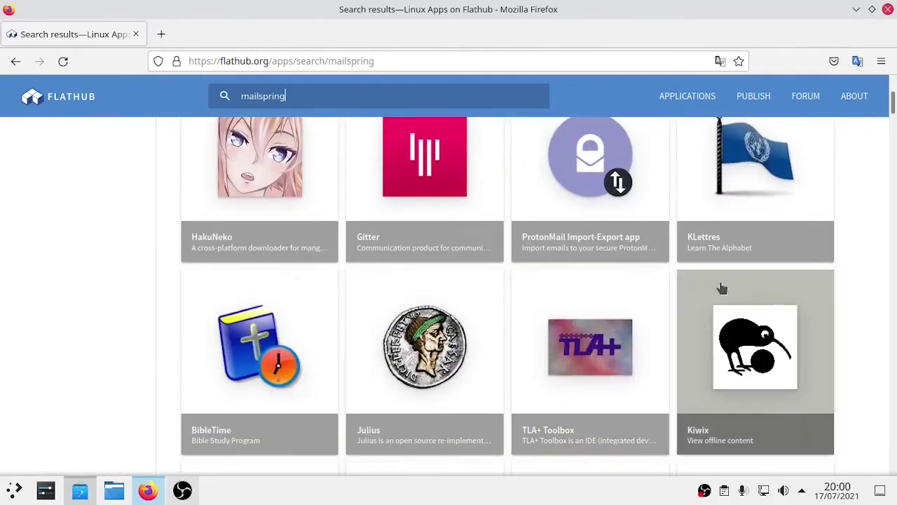
scroll(874, 306, "up", 15)
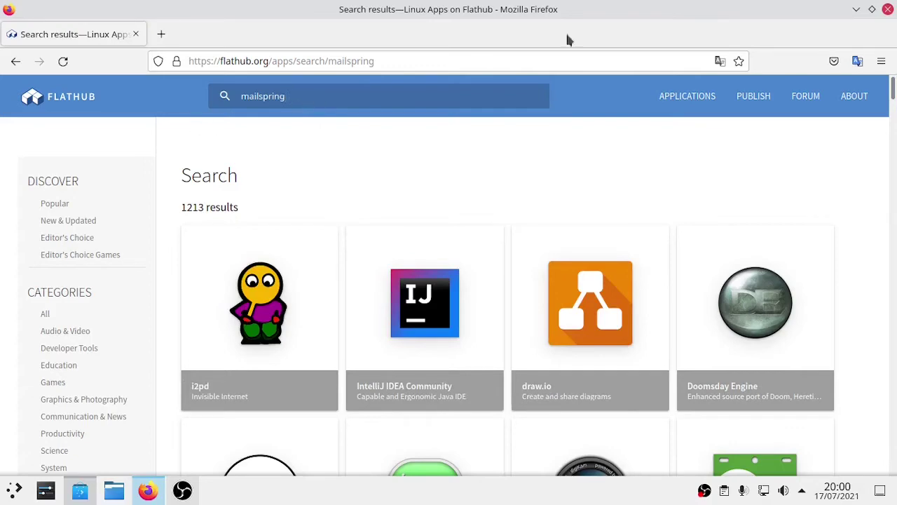
Close Firefox and Discover, then launch Mailspring from the launcher's Internet category.
left_click(888, 11)
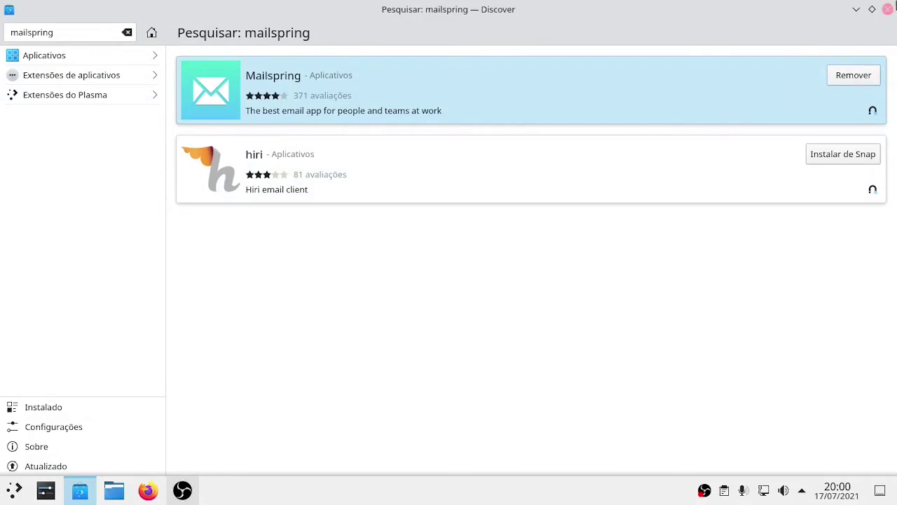
left_click(888, 9)
left_click(12, 488)
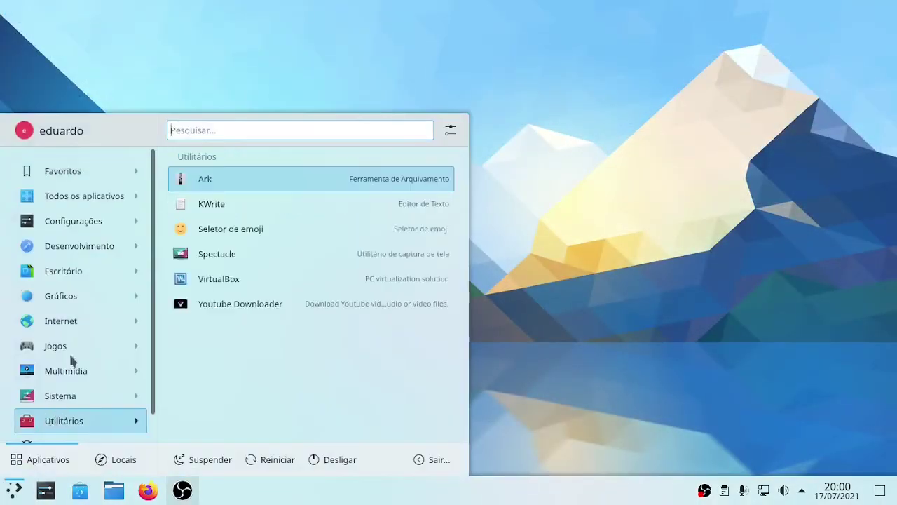
mouse_move(77, 321)
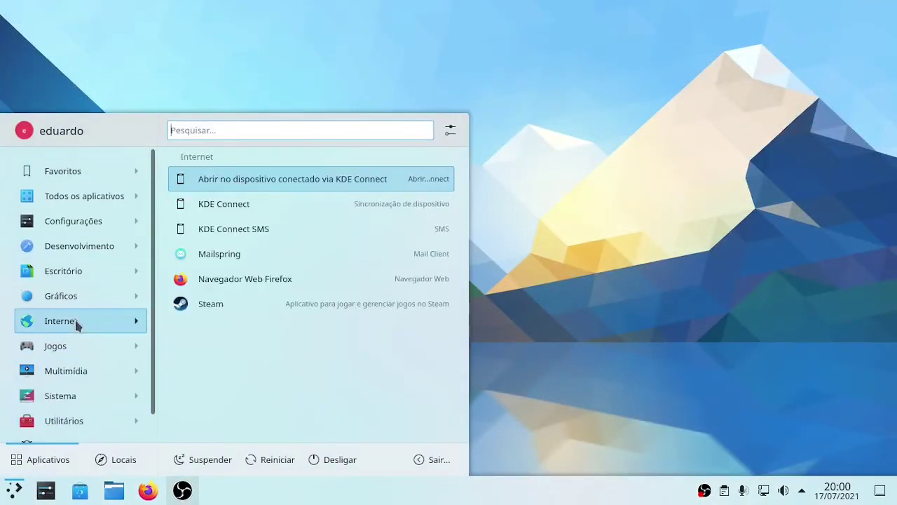
left_click(241, 254)
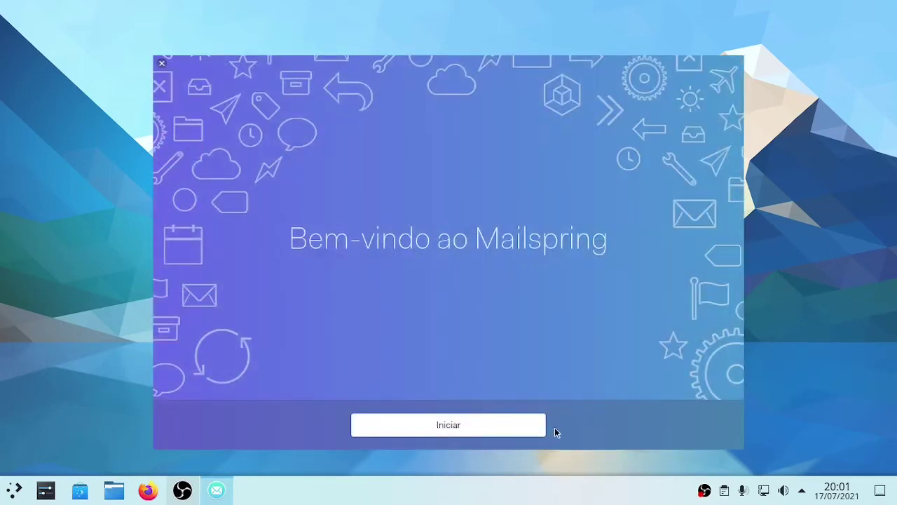
left_click(499, 431)
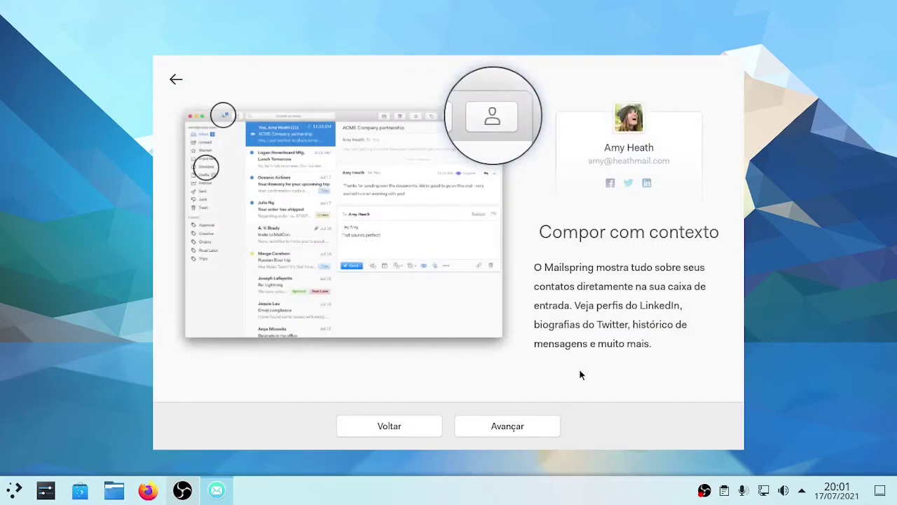
left_click(176, 80)
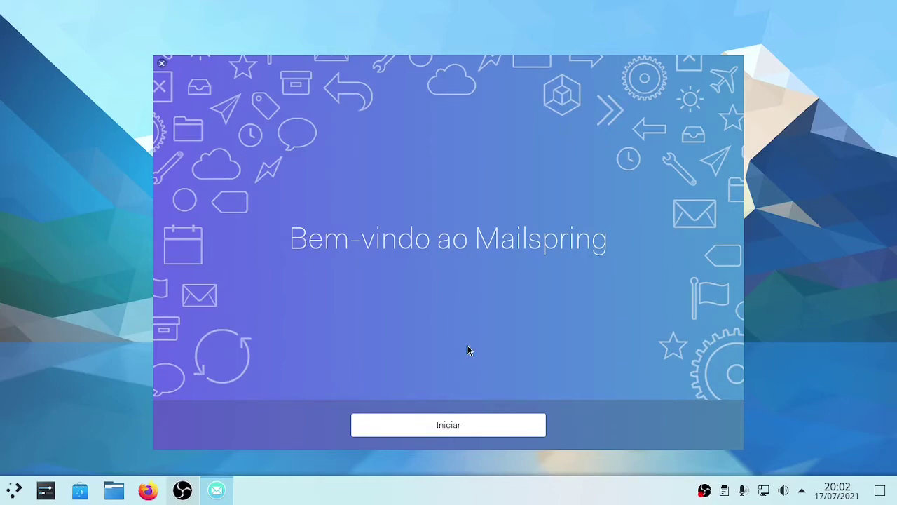
Step through Mailspring's welcome tour pages and finish it to reach account setup.
left_click(443, 427)
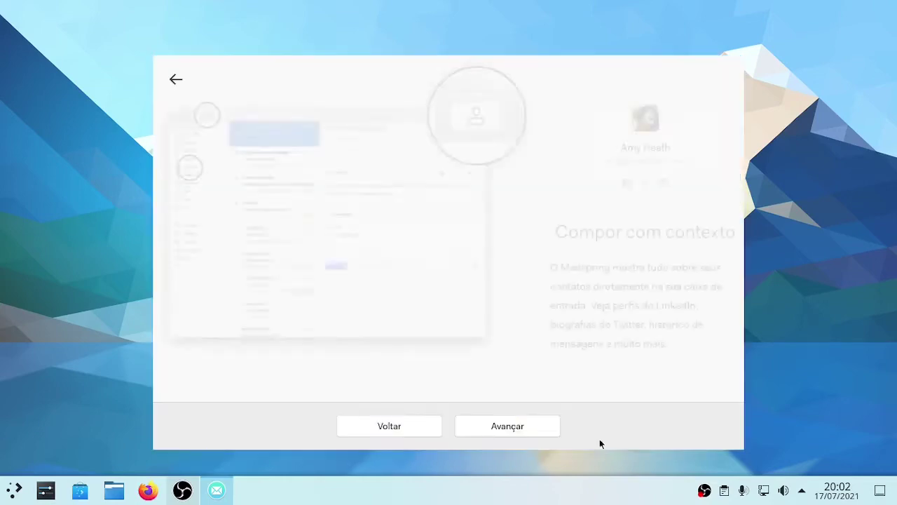
left_click(205, 168)
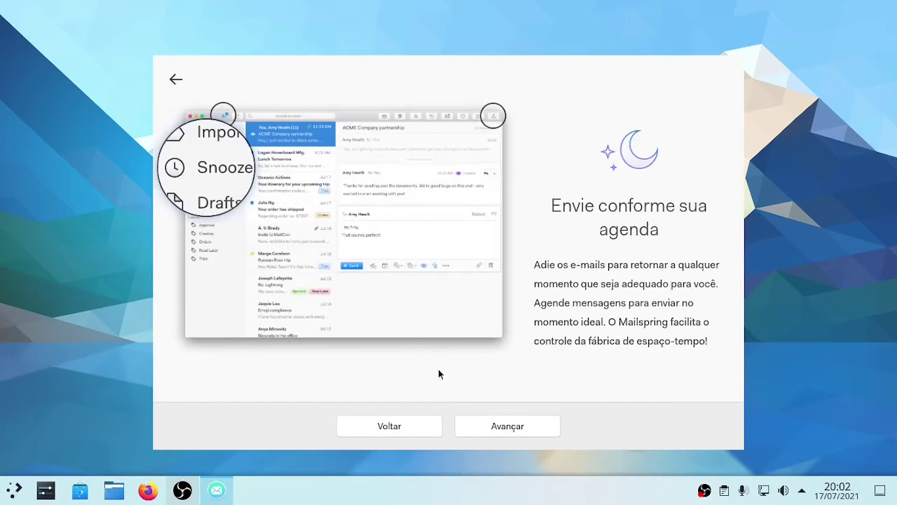
left_click(529, 424)
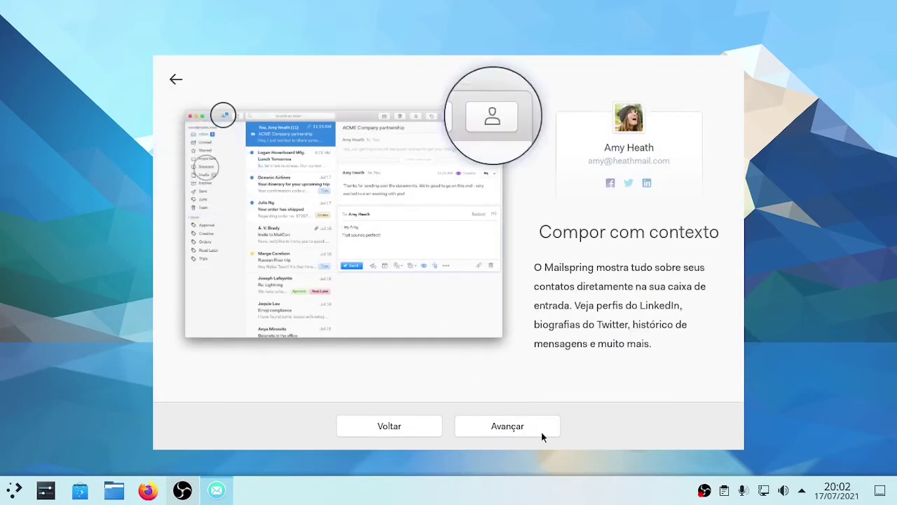
left_click(503, 425)
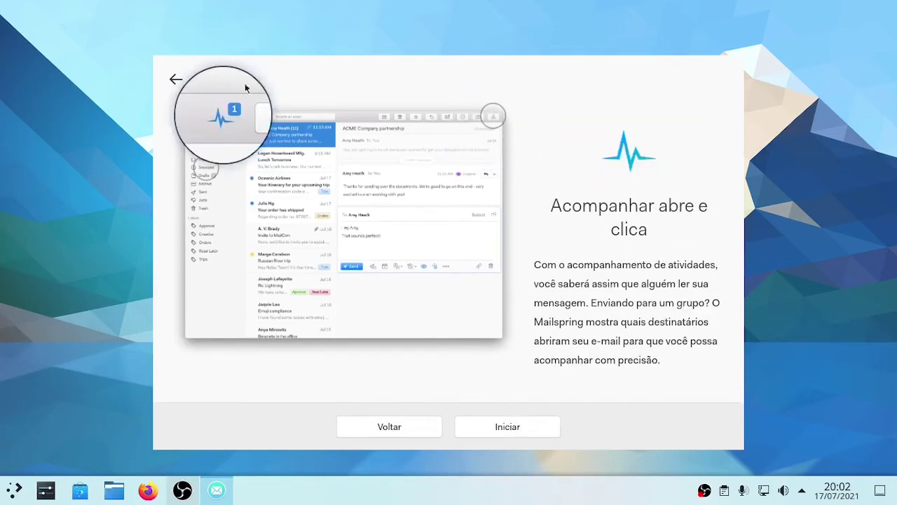
left_click(511, 426)
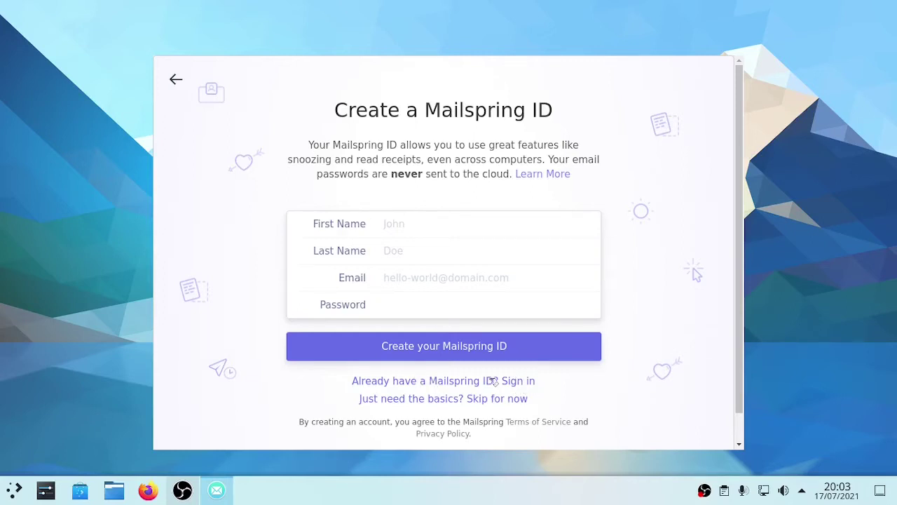
Sign in with an existing Mailspring ID, entering the account e-mail and password.
left_click(481, 381)
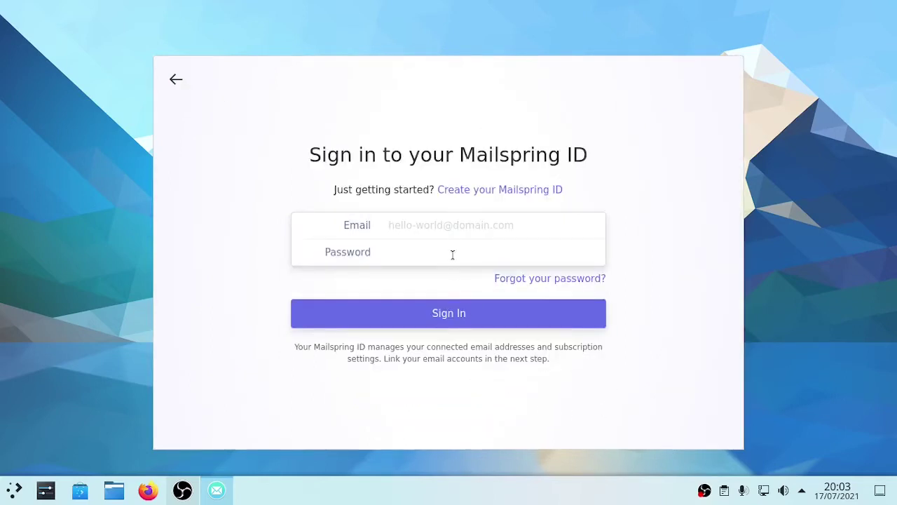
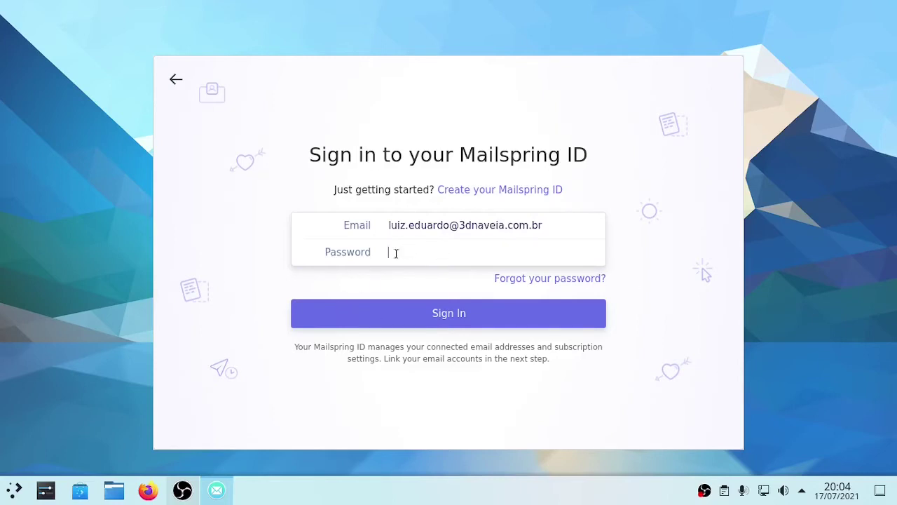
left_click(397, 257)
type("••••••••••••••••")
key("Return")
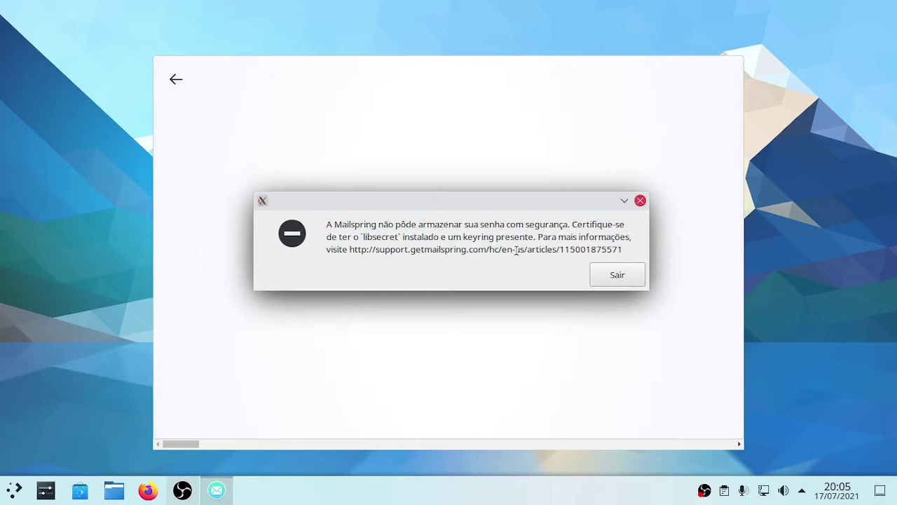
Select 'libsecret' in the error message and open the launcher's Sistema category.
left_click_drag(361, 237, 399, 235)
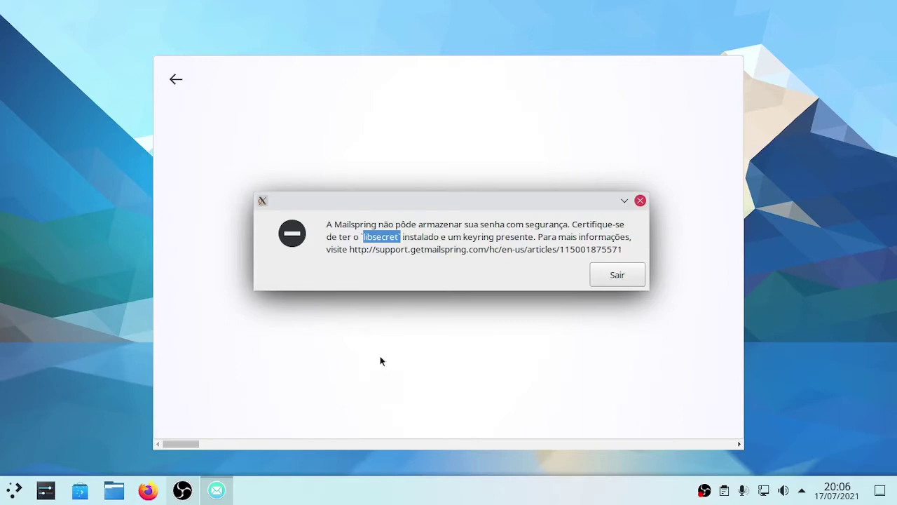
left_click(14, 490)
mouse_move(111, 382)
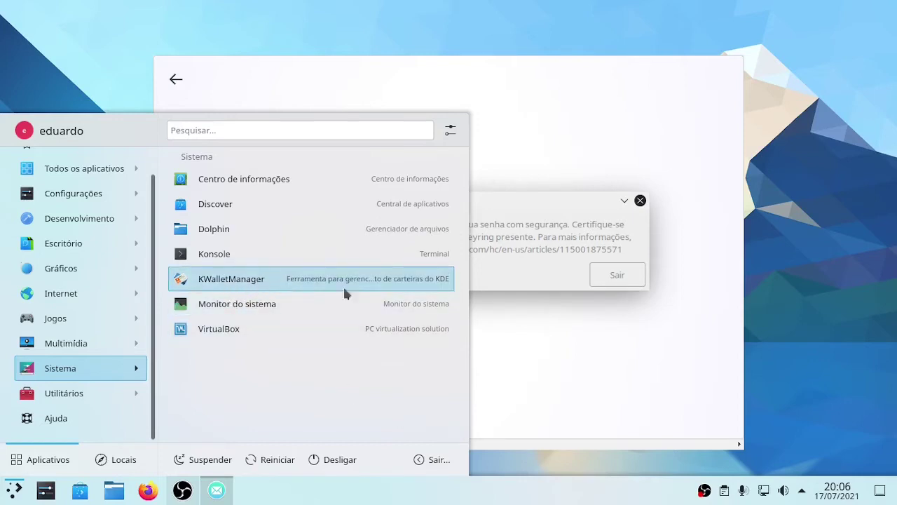
Quit Mailspring from its keyring error dialog and launch Konsole from the launcher's Sistema apps.
left_click(559, 224)
left_click(608, 275)
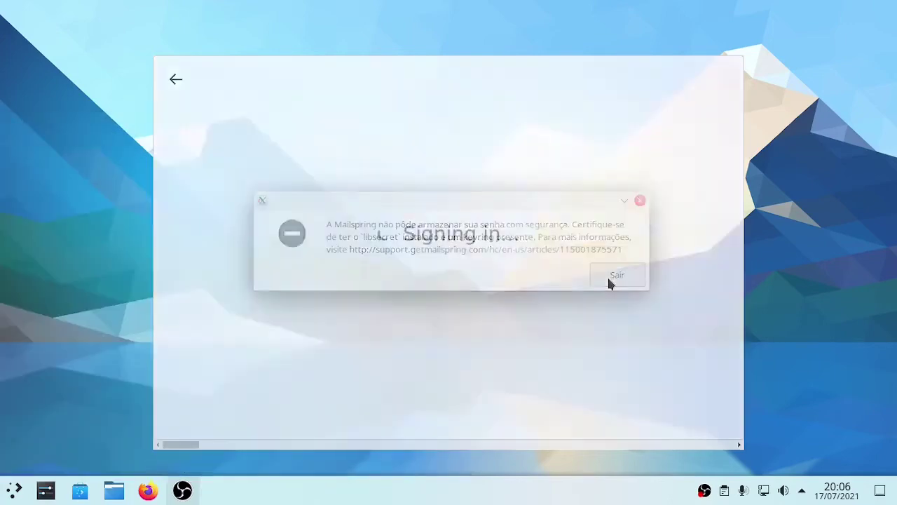
left_click(14, 489)
mouse_move(56, 352)
mouse_move(60, 398)
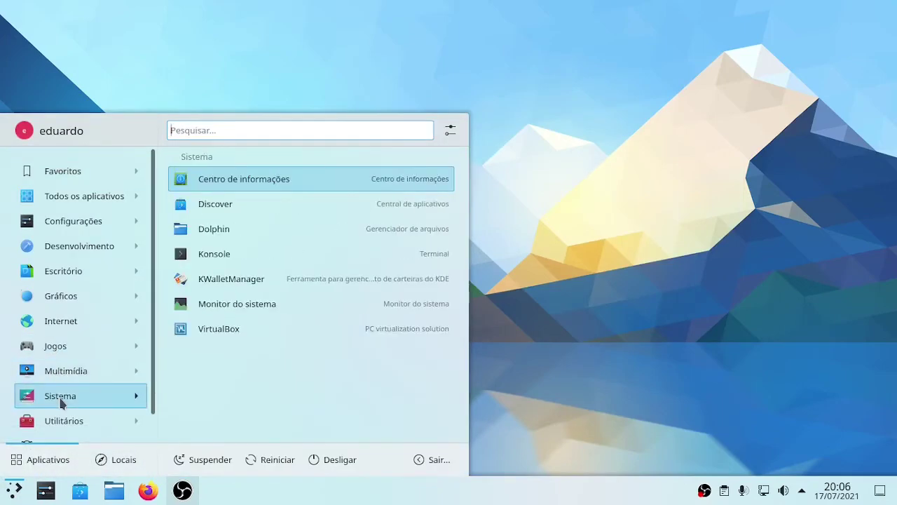
left_click(226, 258)
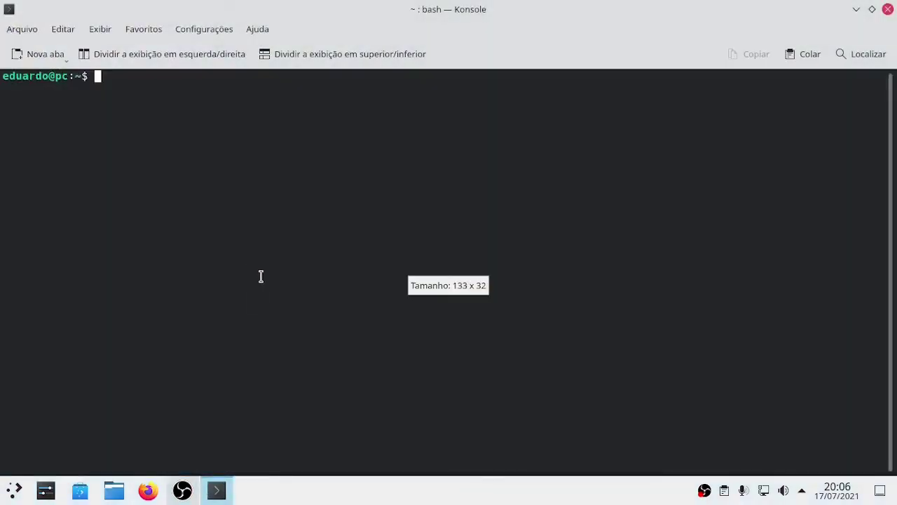
Enlarge the terminal font and run 'sudo apt search libsecret', entering the sudo password.
key("ctrl+plus")
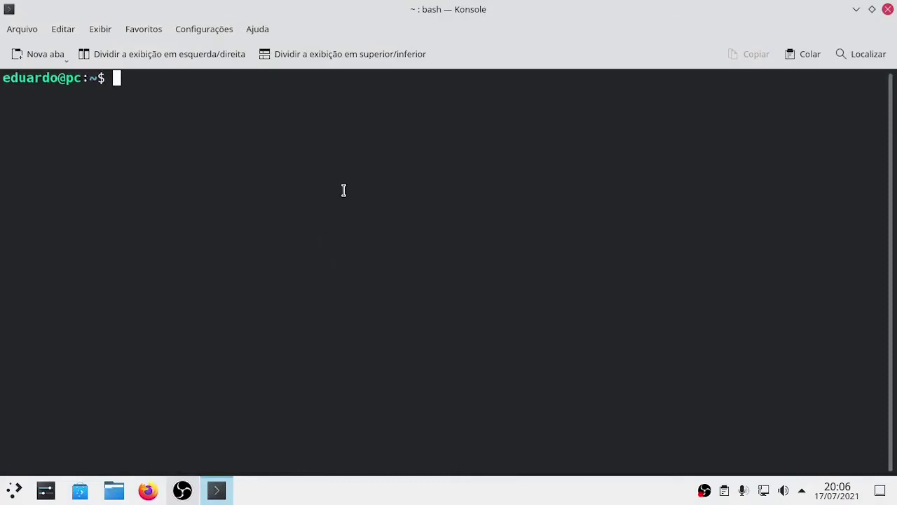
type("sudo")
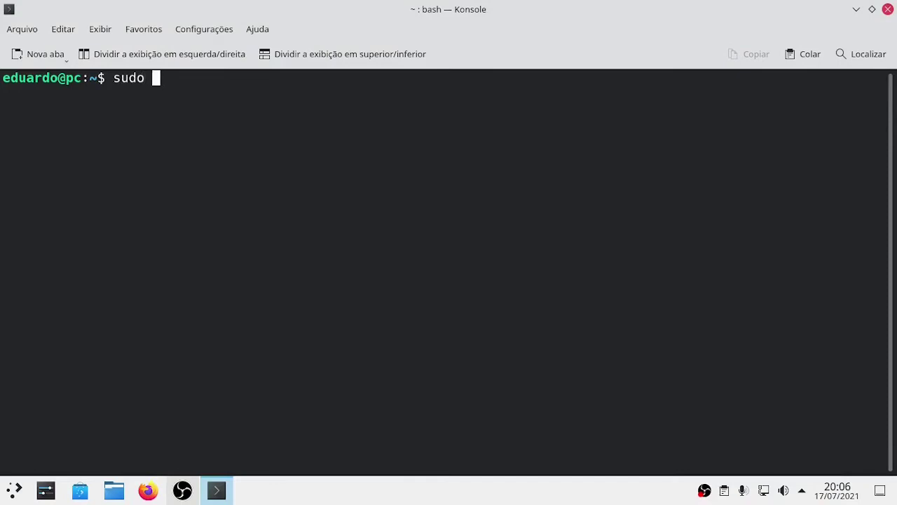
type(" apt sear")
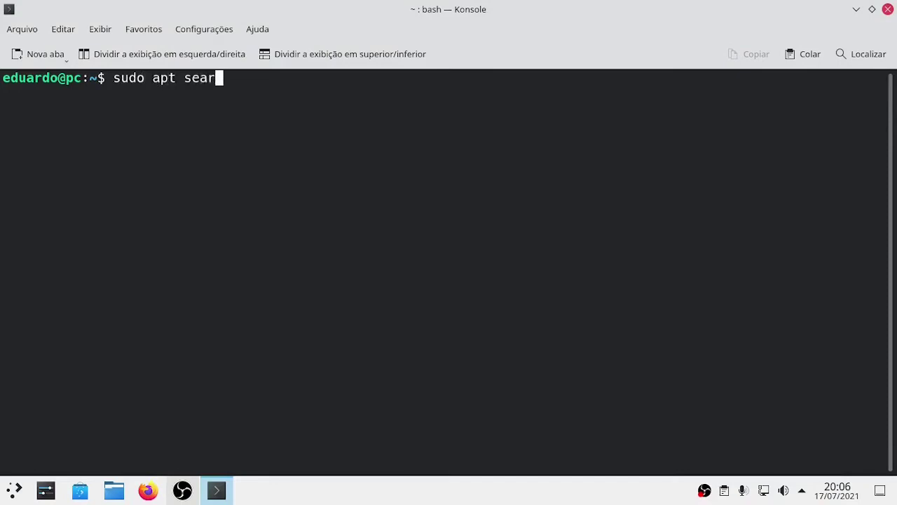
type("ch li")
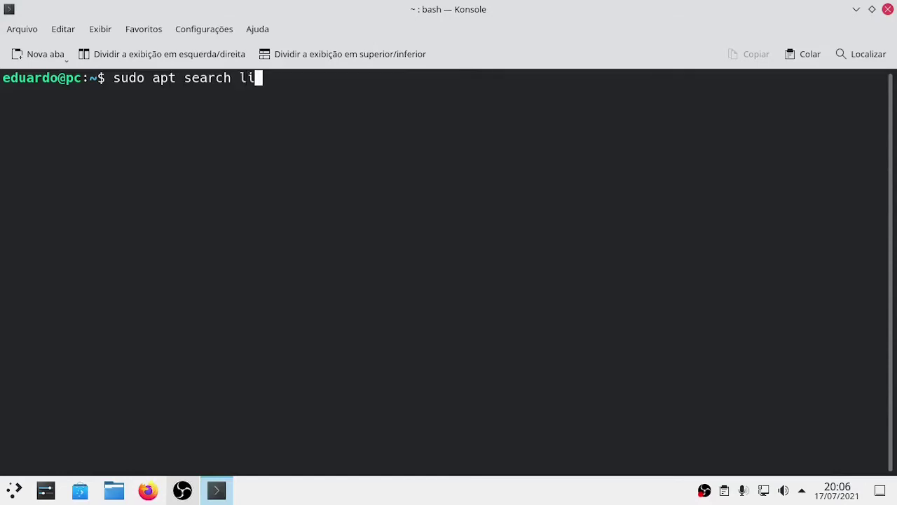
type("bsec")
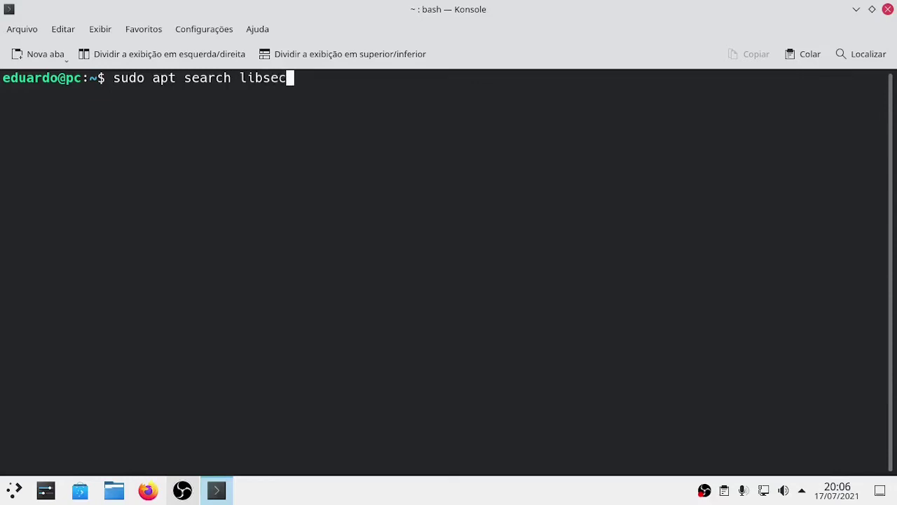
type("ret")
key("Return")
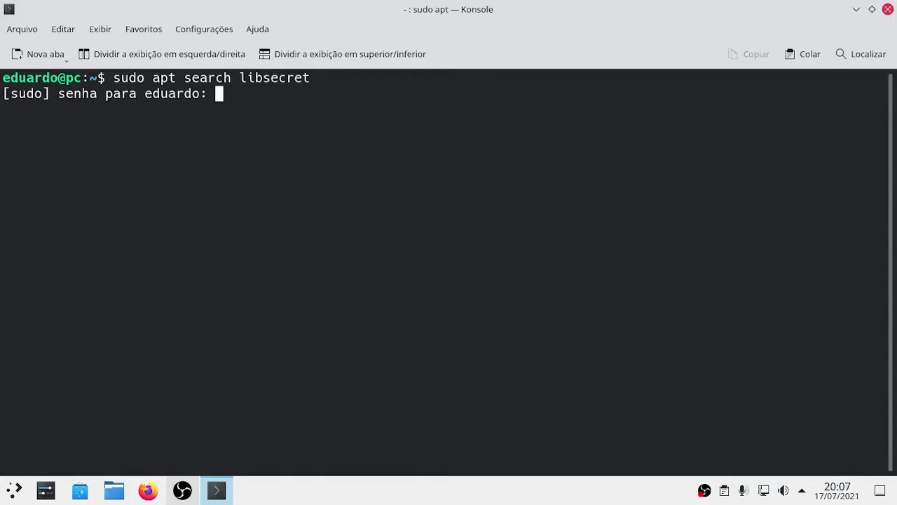
key("Return")
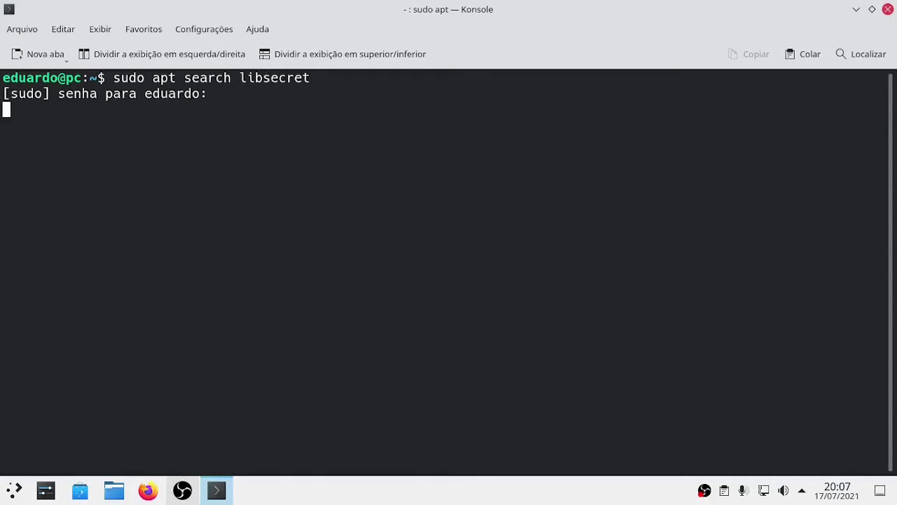